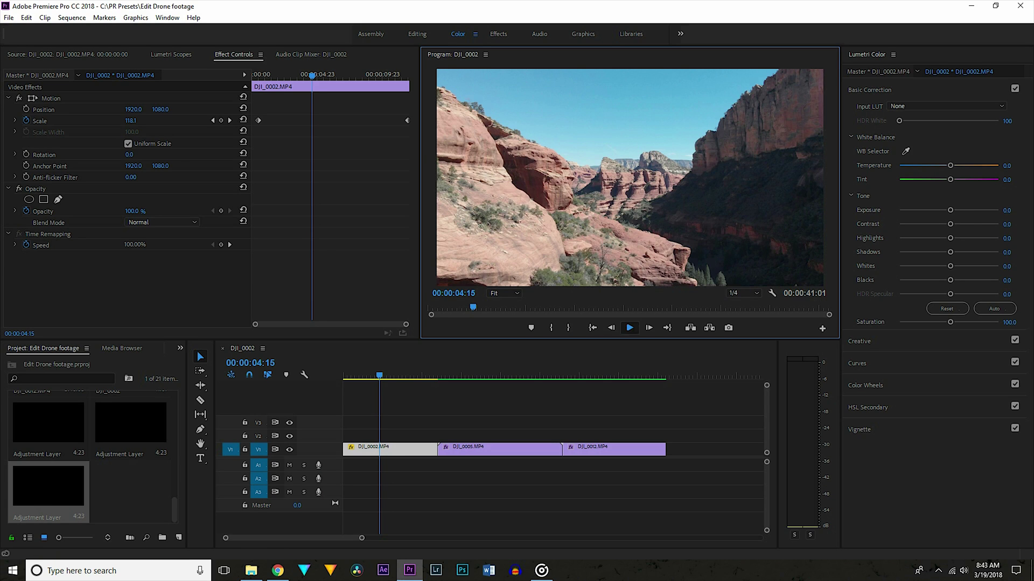
# Play through the three-clip sequence and return the playhead to the first clip
pyautogui.press('space')
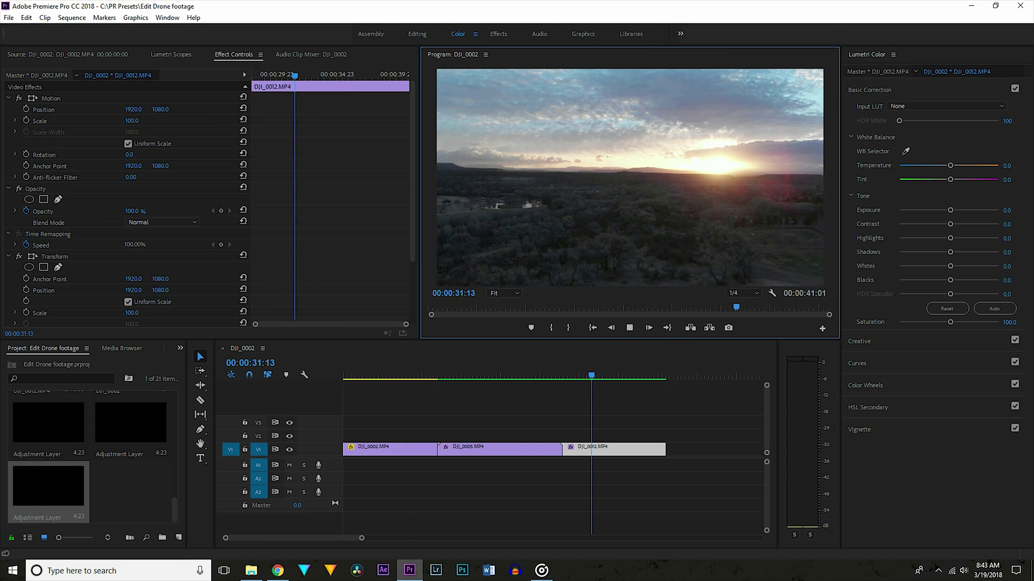
pyautogui.click(467, 375)
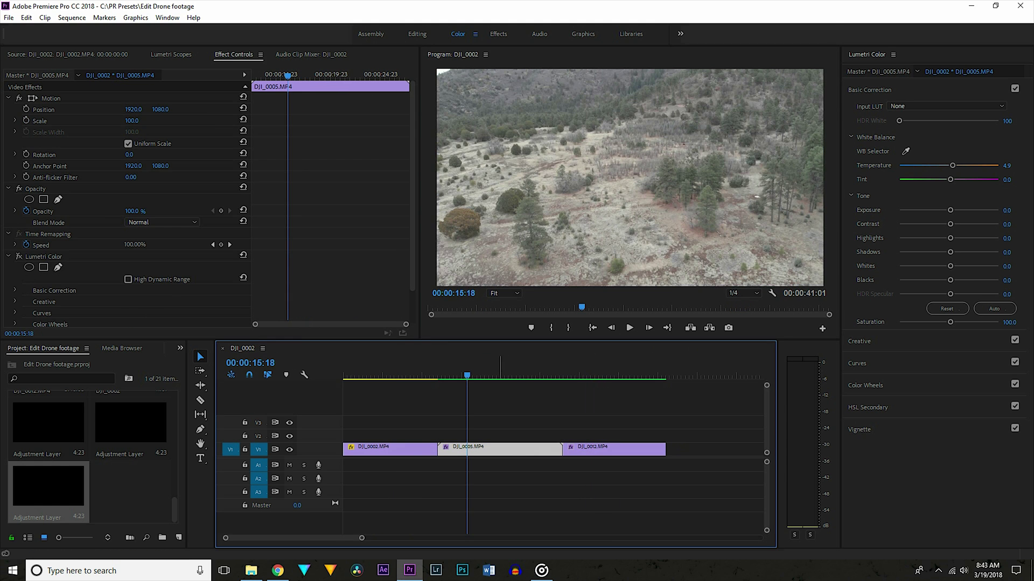
pyautogui.click(396, 375)
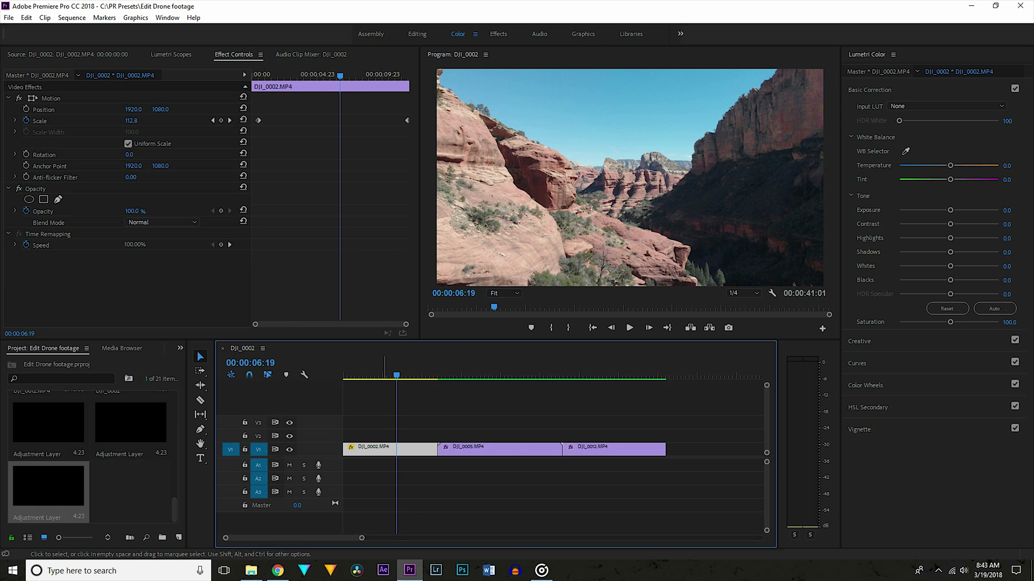
# Set the first clip DJI_0002.MP4's speed to 200% and close the gap behind it with a ripple delete
pyautogui.rightClick(381, 449)
pyautogui.click(363, 409)
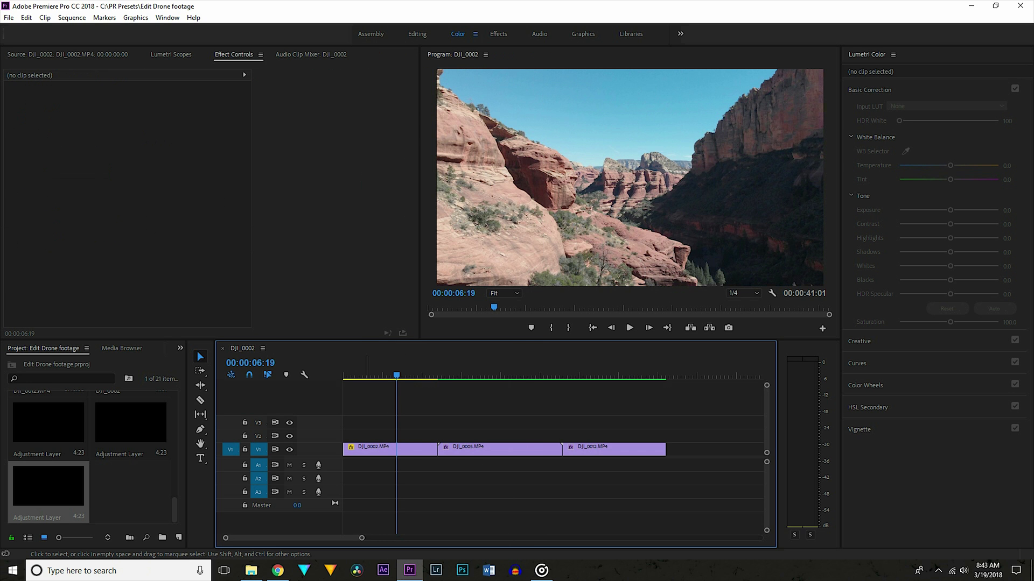
pyautogui.rightClick(366, 448)
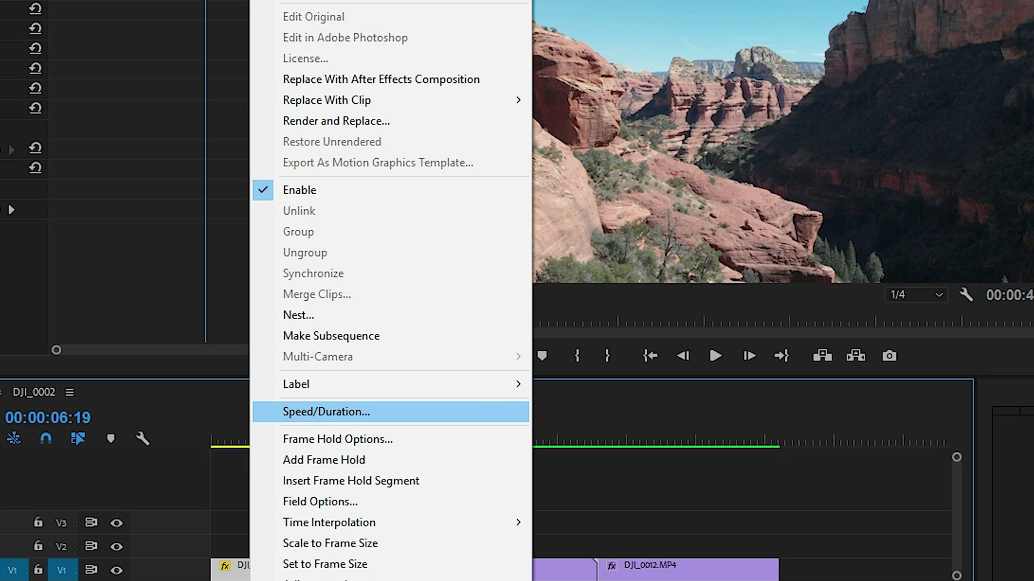
pyautogui.click(326, 412)
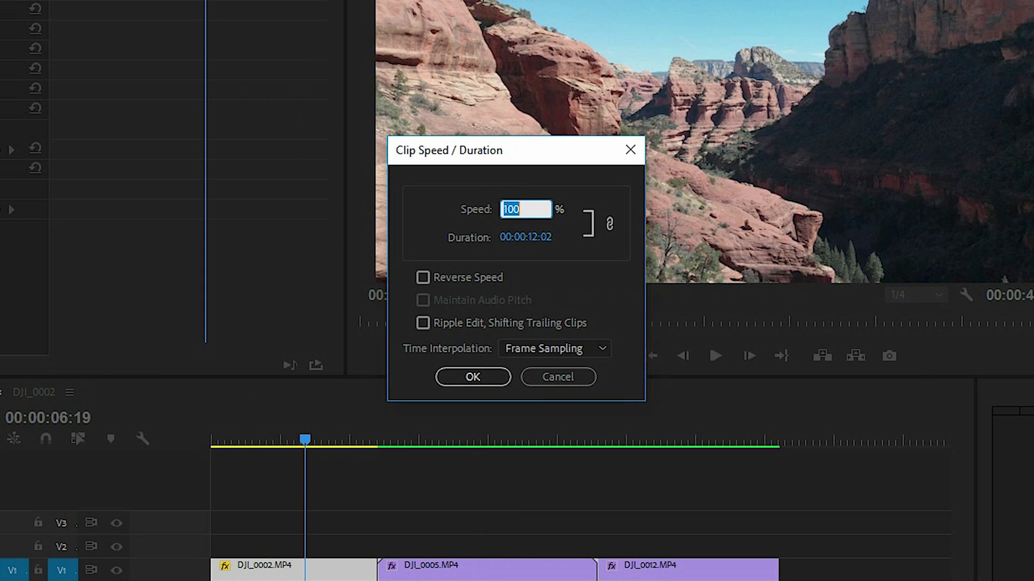
pyautogui.write('200')
pyautogui.press('Return')
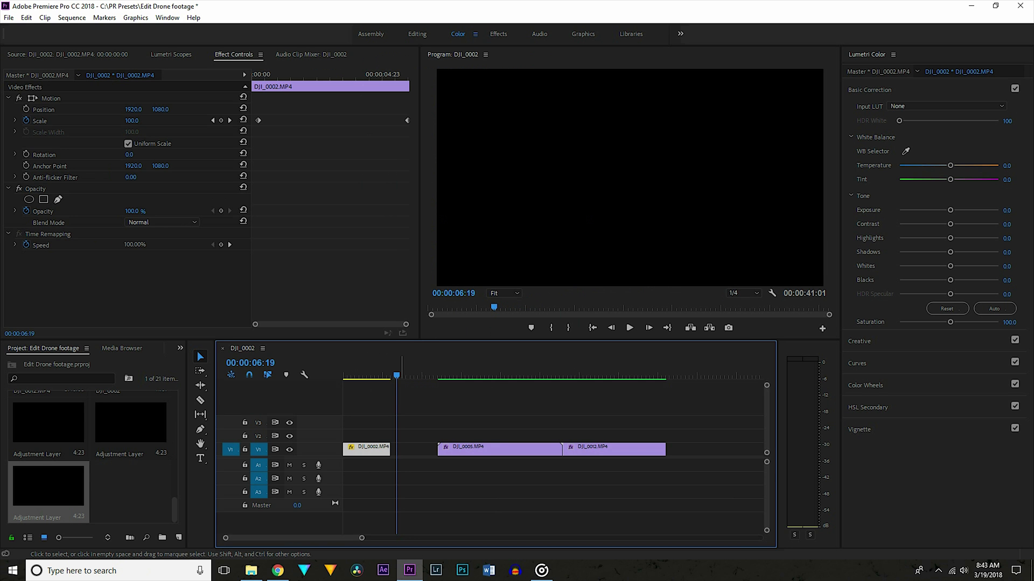
pyautogui.rightClick(401, 447)
pyautogui.click(425, 453)
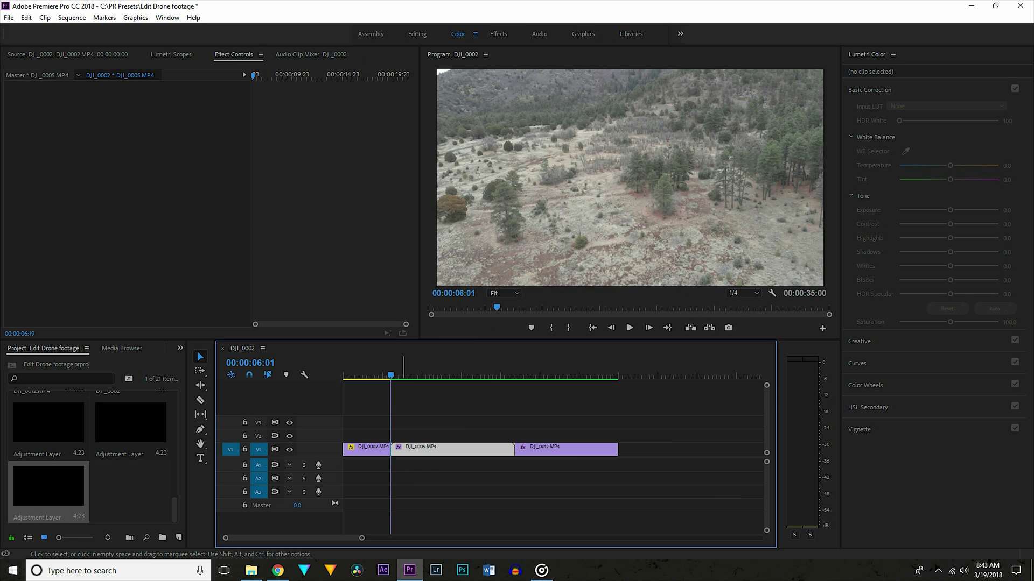
# Reverse the playback of the first clip in the sequence while keeping its speed at 200%
pyautogui.click(366, 449)
pyautogui.press('Home')
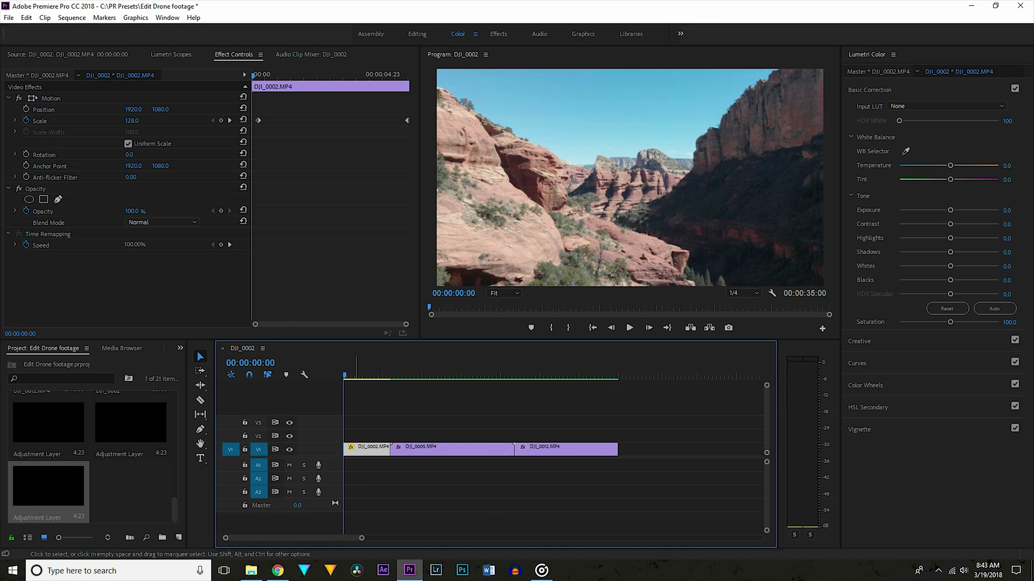
pyautogui.rightClick(359, 449)
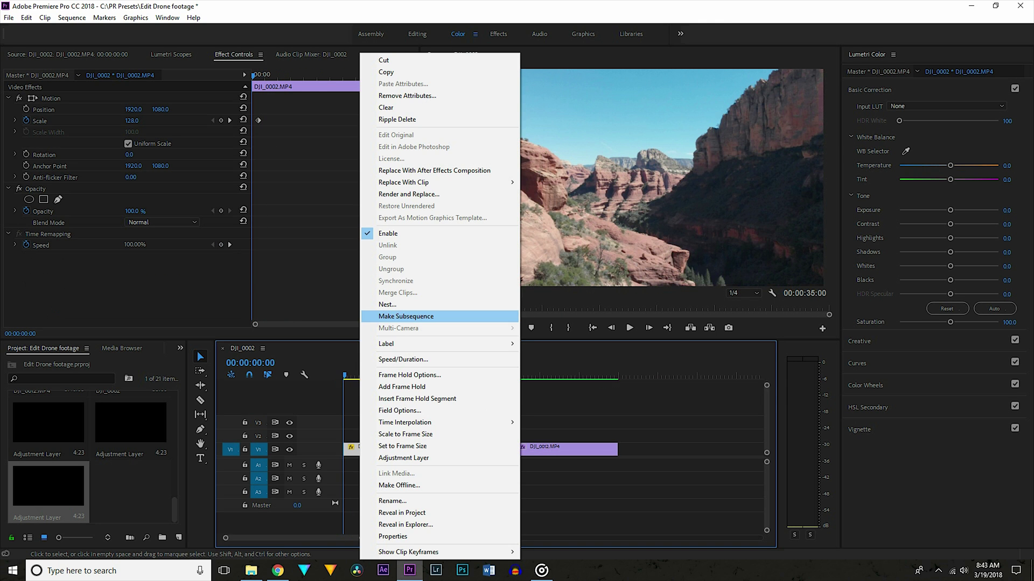
pyautogui.click(402, 360)
pyautogui.write('200')
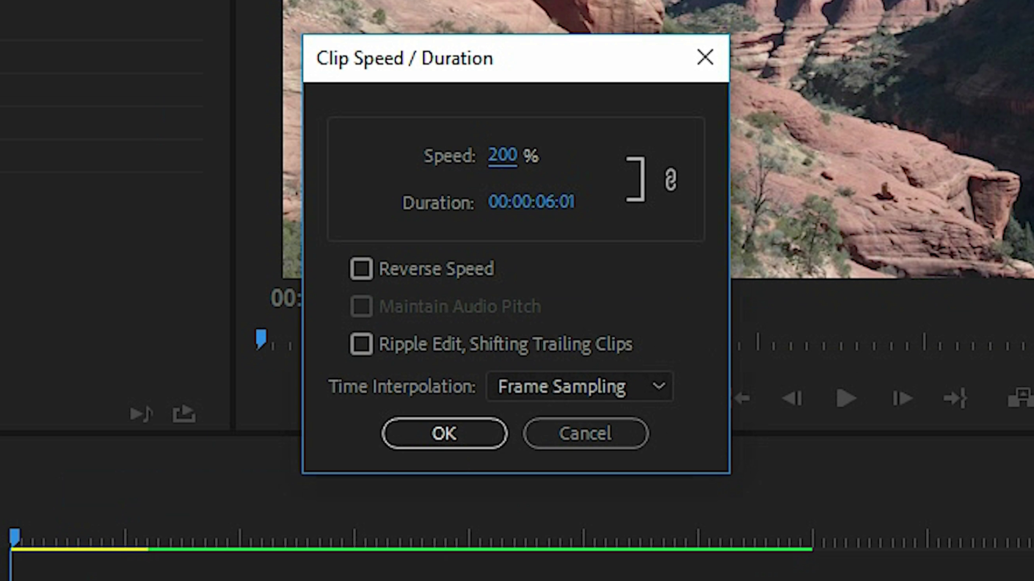
pyautogui.click(463, 283)
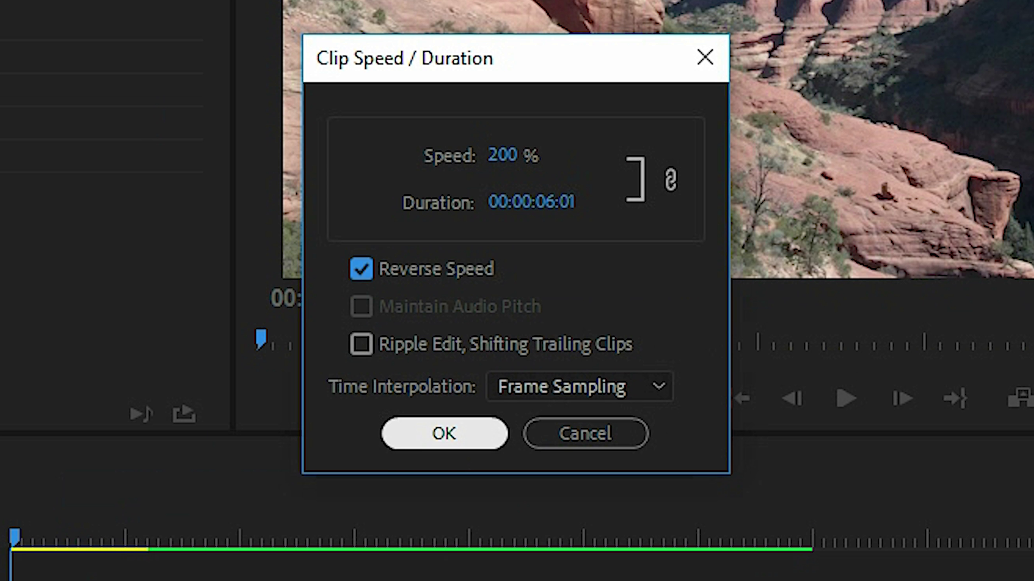
pyautogui.press('Return')
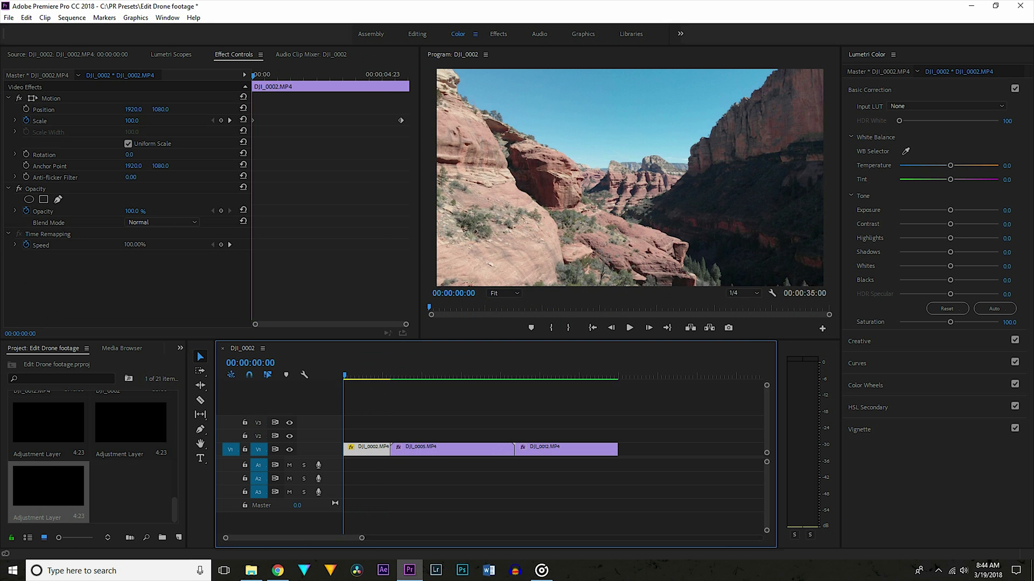
# Replace the first clip's scale keyframes with a zoom from 100 at its start to 131 near its end
pyautogui.click(25, 120)
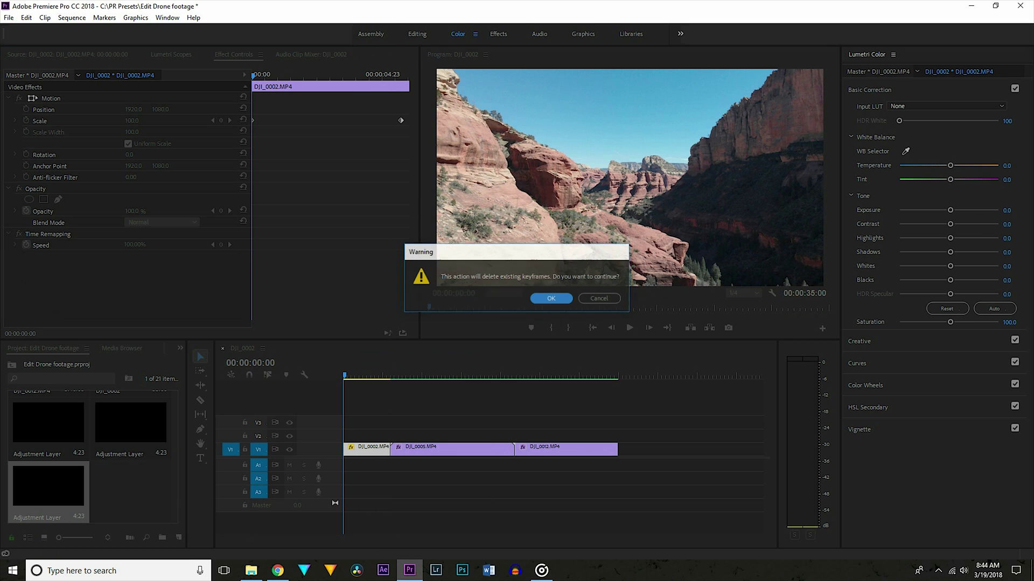
pyautogui.click(551, 299)
pyautogui.click(26, 120)
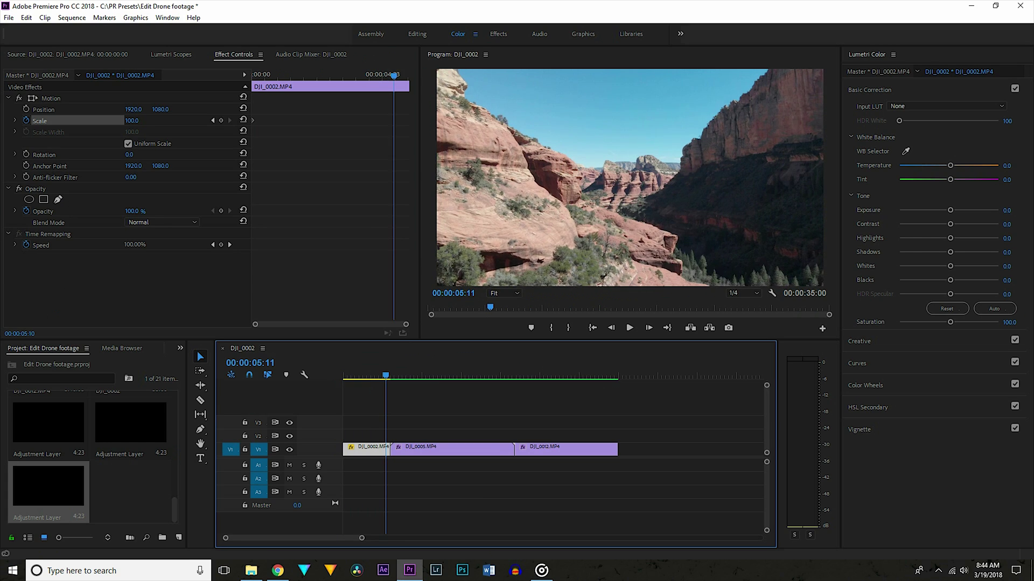
pyautogui.moveTo(132, 121); pyautogui.dragTo(149, 121)
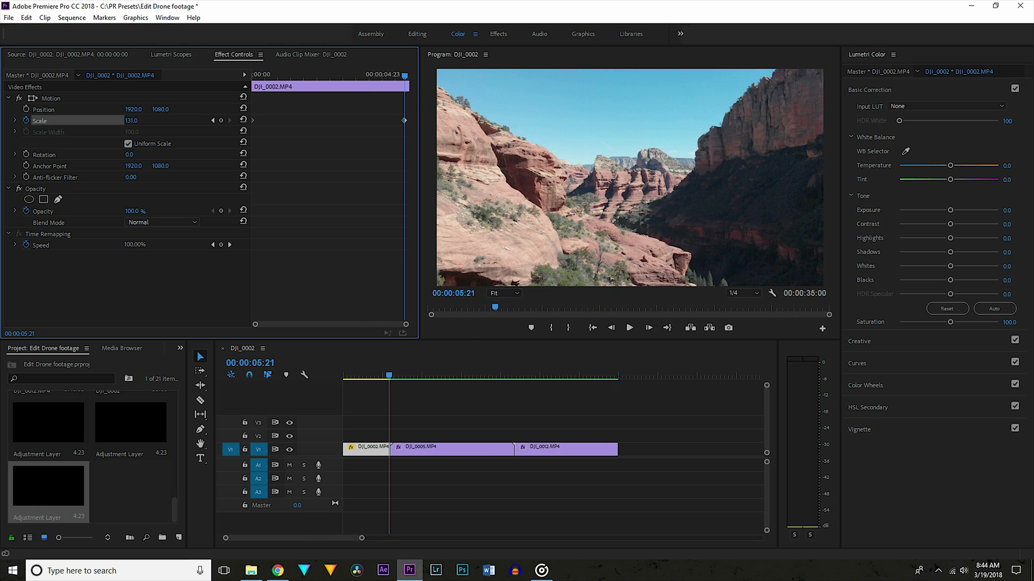
# Play the beginning of the first clip to preview the reversed motion and scale animation
pyautogui.moveTo(388, 375); pyautogui.dragTo(347, 375)
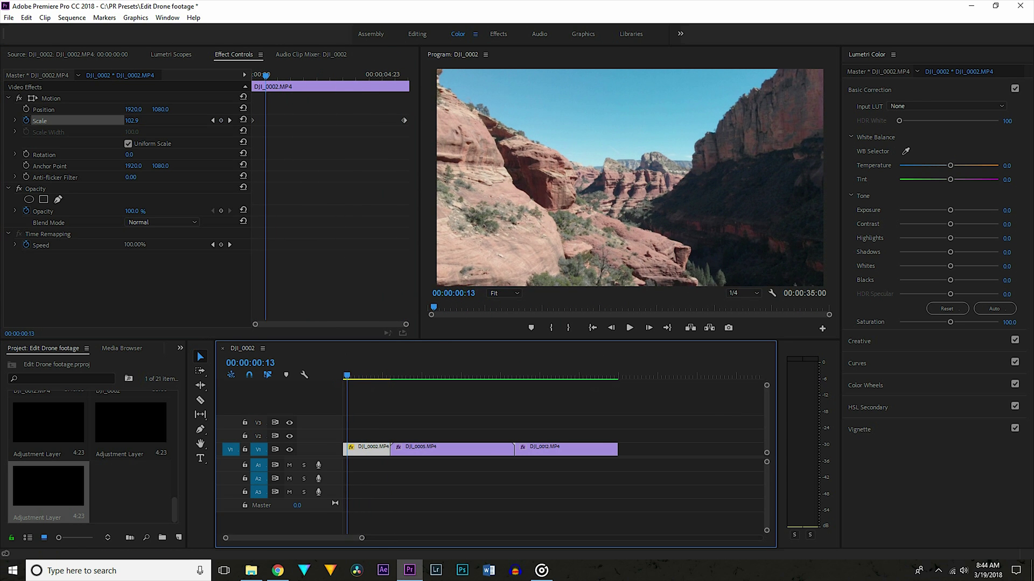
pyautogui.click(629, 327)
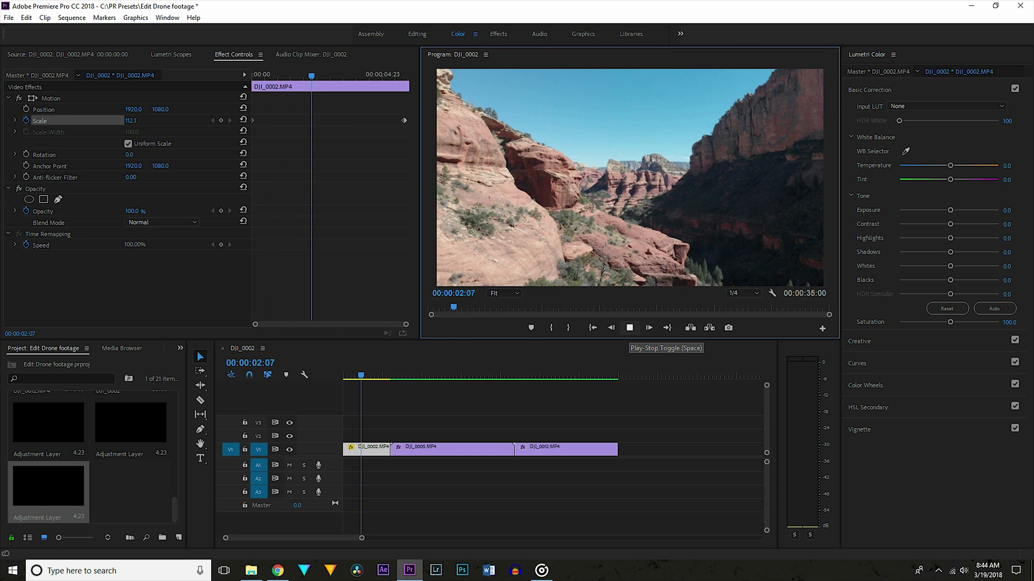
pyautogui.click(629, 328)
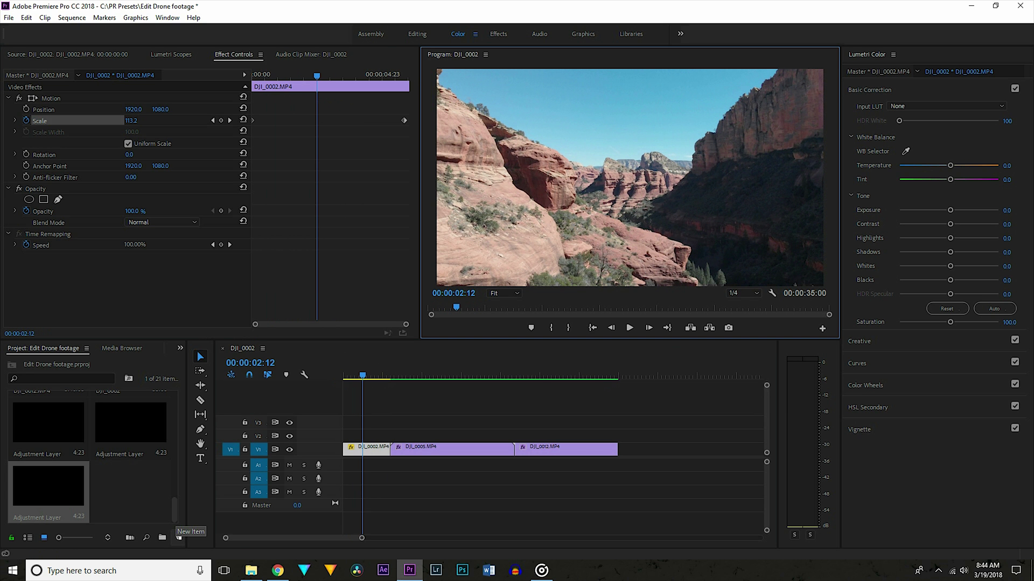
# Create an adjustment layer and place it on track V2 above the first clip, matching that clip's length
pyautogui.click(179, 537)
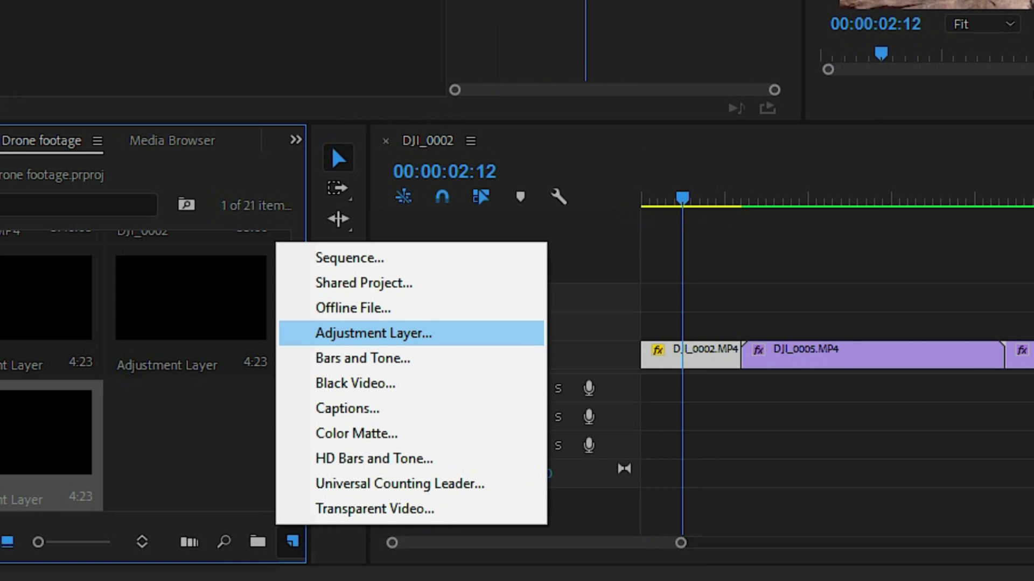
pyautogui.click(373, 333)
pyautogui.press('Return')
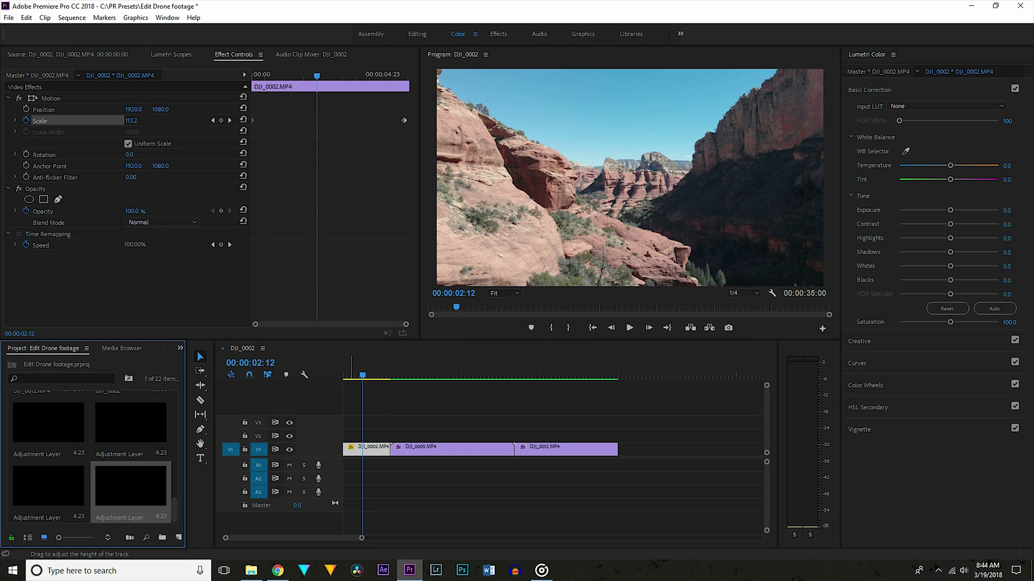
pyautogui.moveTo(131, 486); pyautogui.dragTo(390, 434)
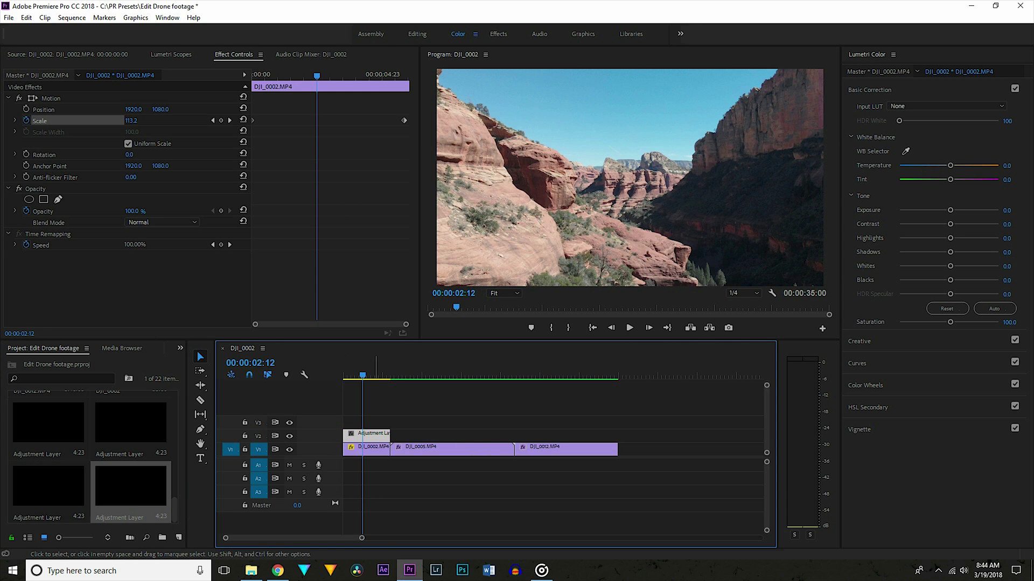
# In the adjustment layer's basic color correction, set the temperature to 4.0 and raise the saturation slightly
pyautogui.click(868, 89)
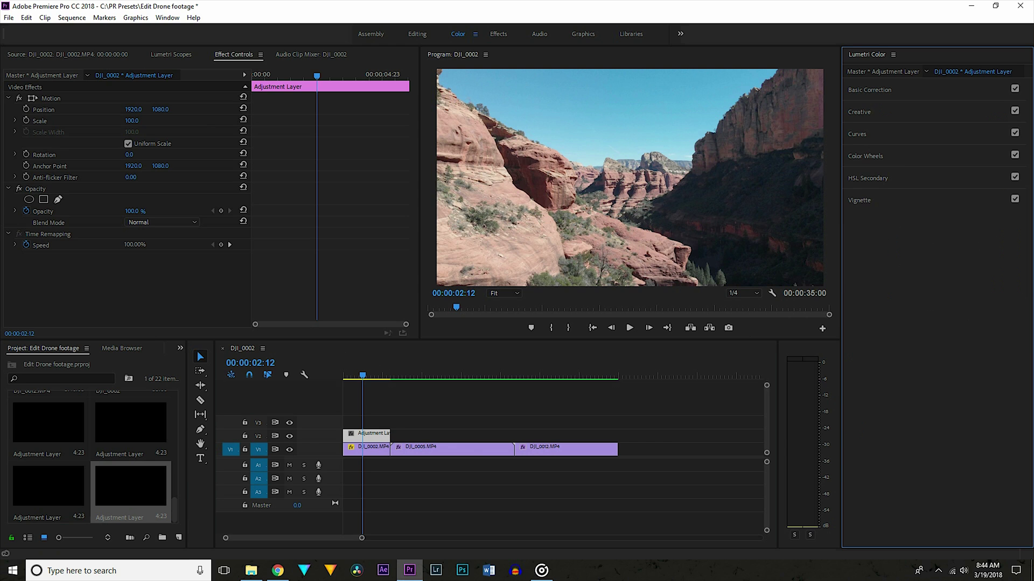
pyautogui.click(868, 89)
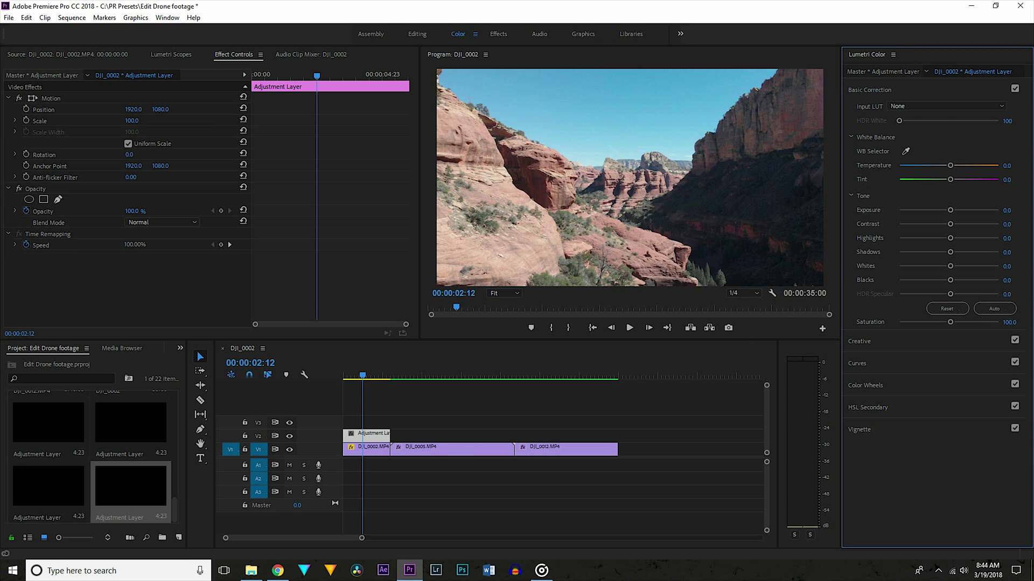
pyautogui.moveTo(950, 165); pyautogui.dragTo(952, 166)
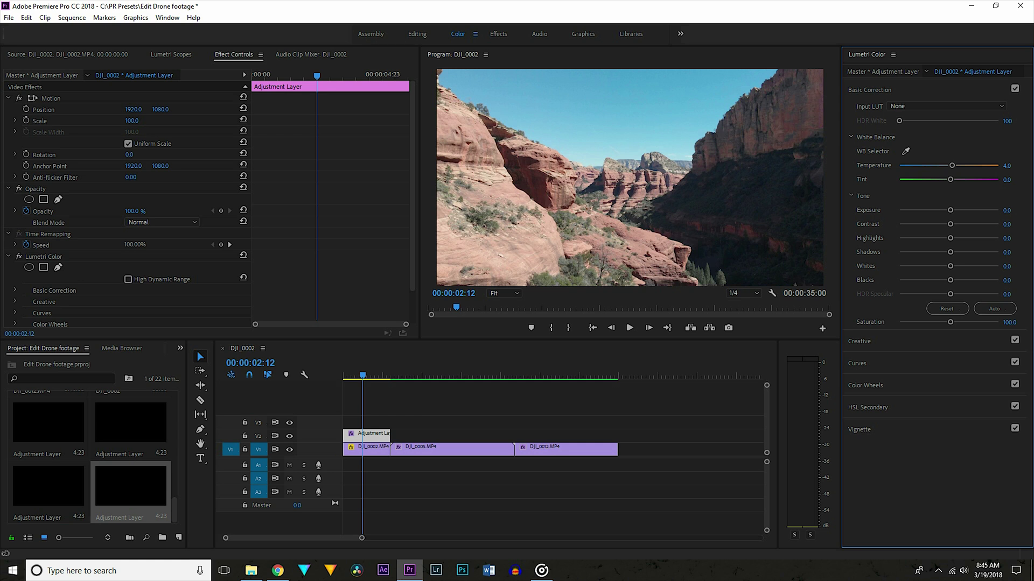
pyautogui.moveTo(951, 322); pyautogui.dragTo(958, 322)
# Shape the adjustment layer's RGB curve into a gentle S by lifting the highlights and lowering the shadows
pyautogui.click(856, 363)
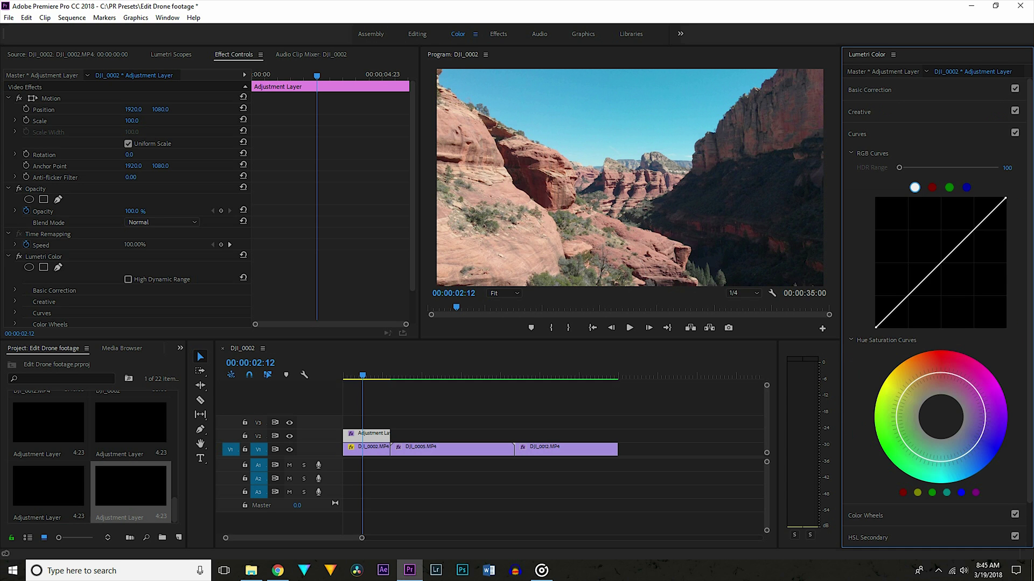
pyautogui.moveTo(970, 234); pyautogui.dragTo(966, 229)
pyautogui.moveTo(908, 291); pyautogui.dragTo(910, 299)
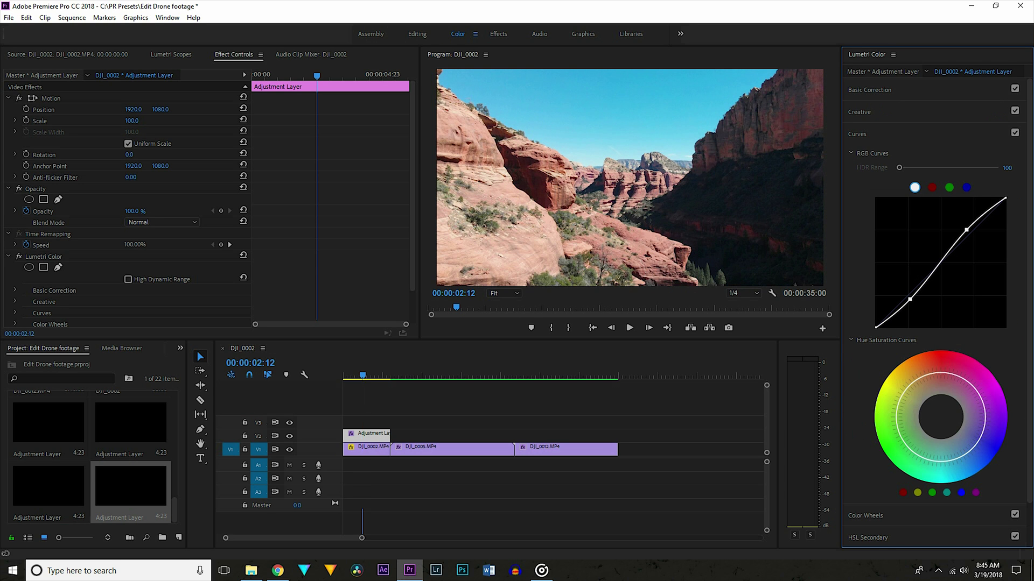
pyautogui.moveTo(966, 229); pyautogui.dragTo(969, 230)
pyautogui.moveTo(909, 299); pyautogui.dragTo(908, 300)
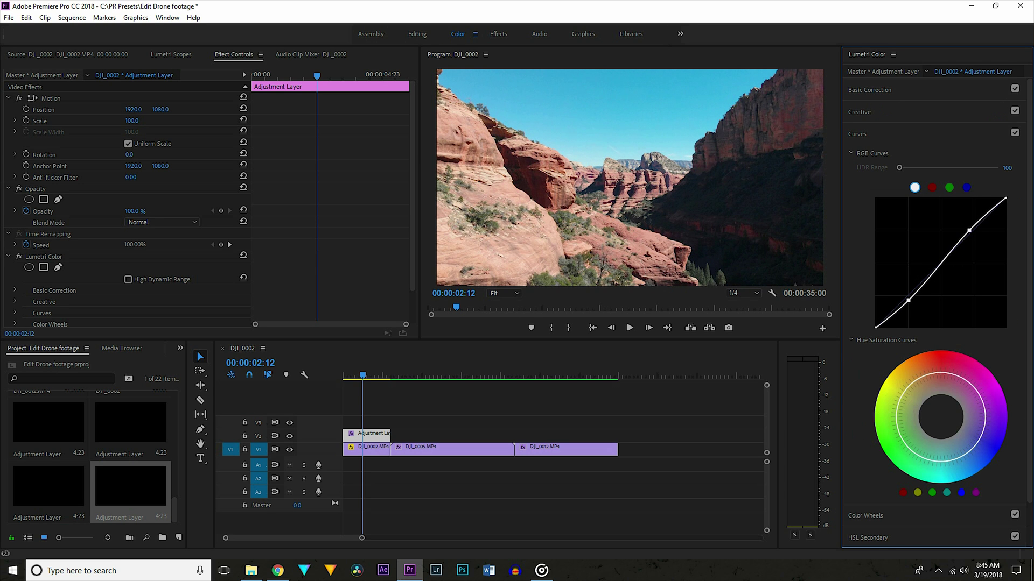
# Load the custom look "subtle teal and oragne_1.GH011983" onto the adjustment layer from a subfolder of the desktop's Luts folder
pyautogui.click(859, 112)
pyautogui.click(942, 128)
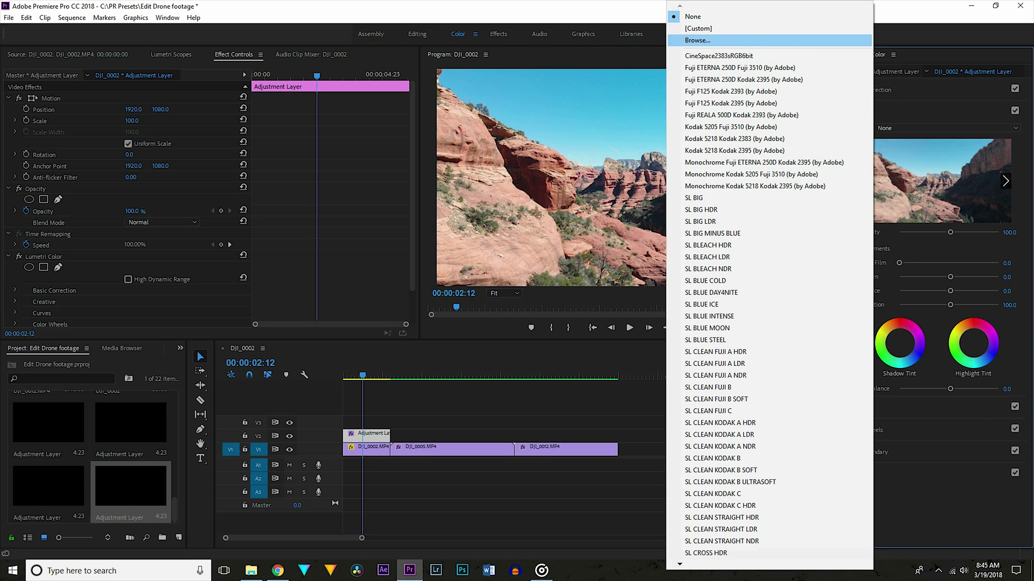
pyautogui.click(697, 41)
pyautogui.doubleClick(280, 108)
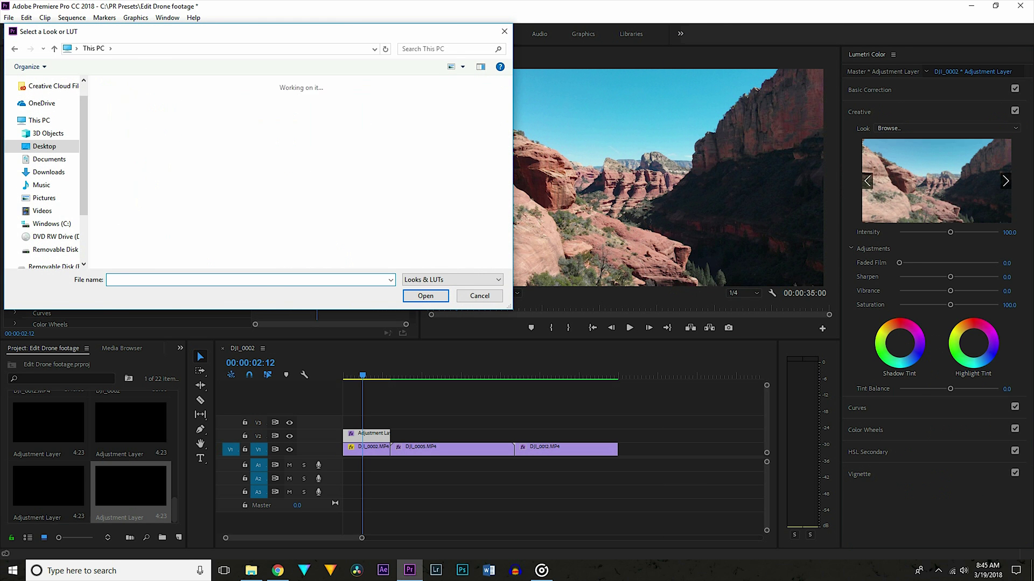
pyautogui.doubleClick(481, 108)
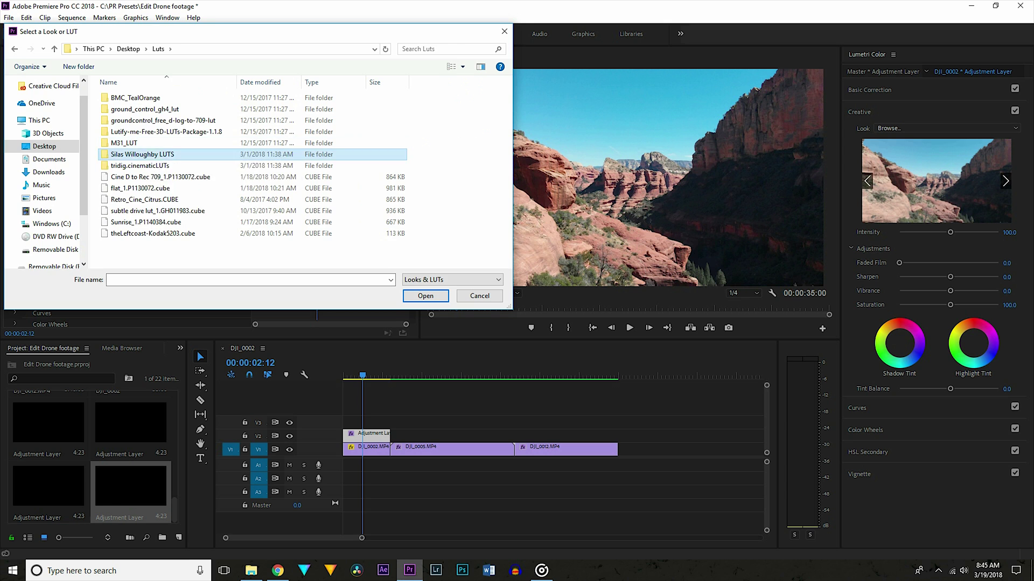
pyautogui.doubleClick(142, 154)
pyautogui.doubleClick(162, 132)
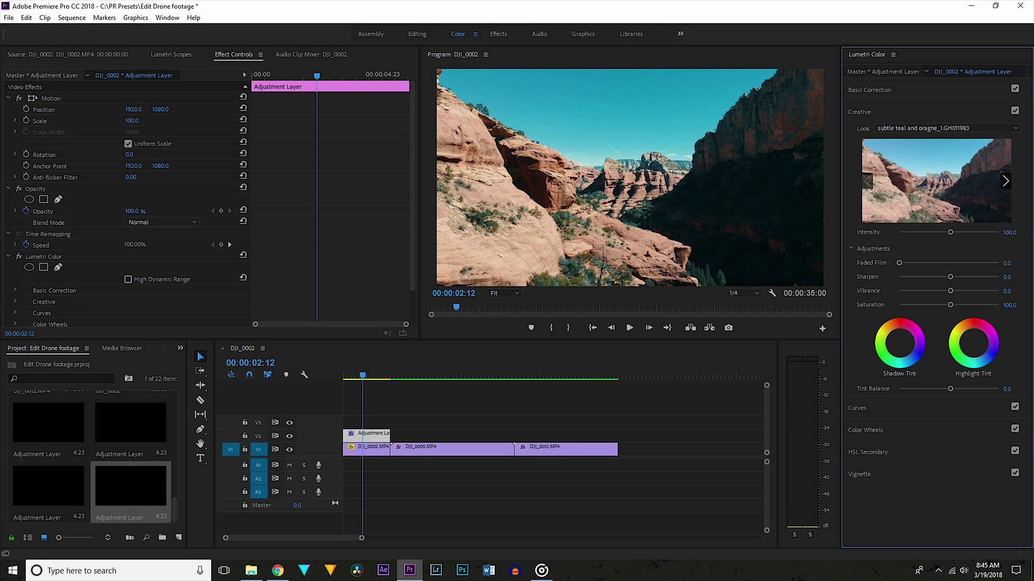
# Refine the creative look by setting its intensity to 50, sharpening to 25, and raising the vibrance
pyautogui.click(1010, 232)
pyautogui.write('50')
pyautogui.press('Return')
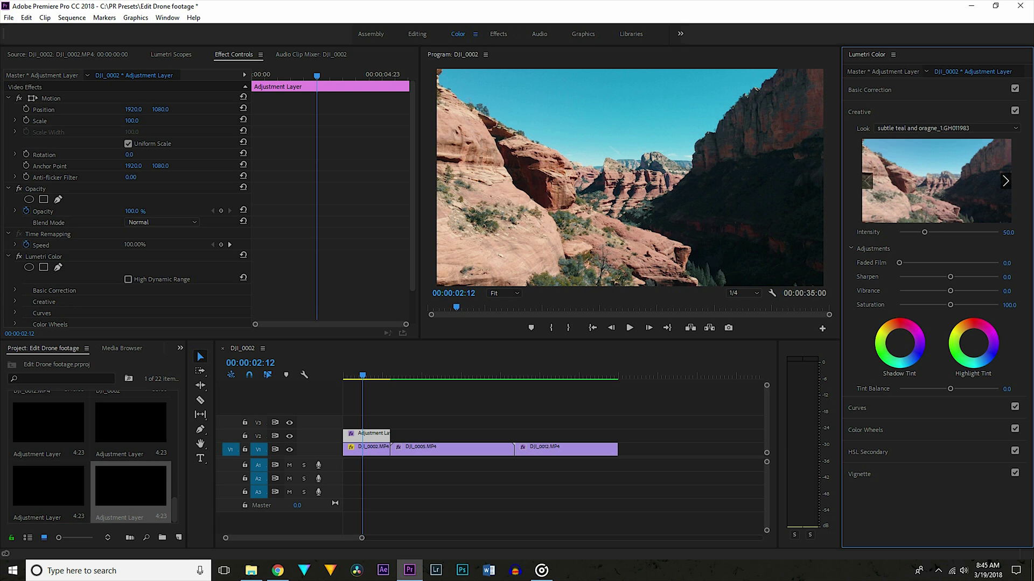
pyautogui.moveTo(951, 276); pyautogui.dragTo(962, 276)
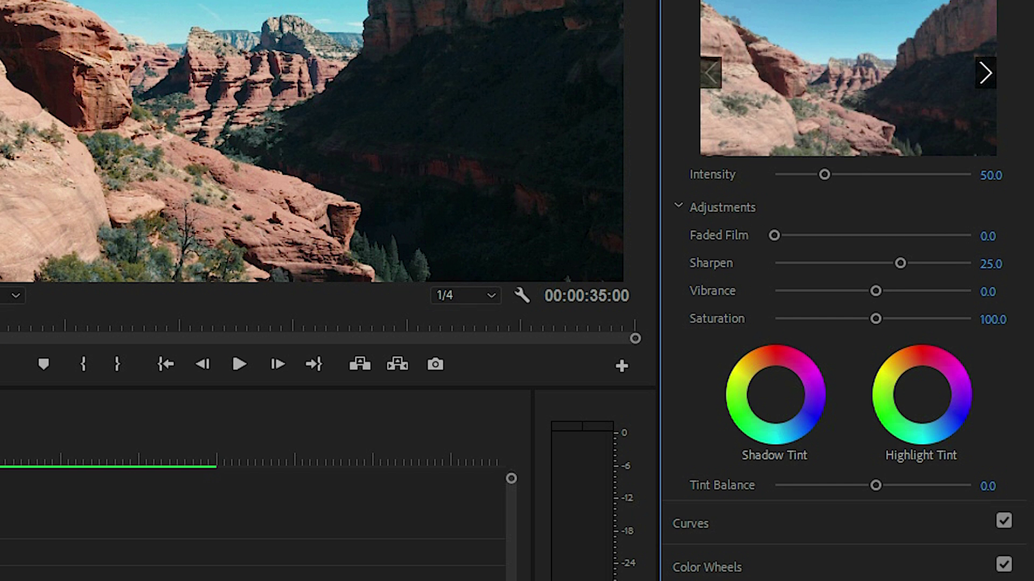
pyautogui.moveTo(876, 290); pyautogui.dragTo(894, 319)
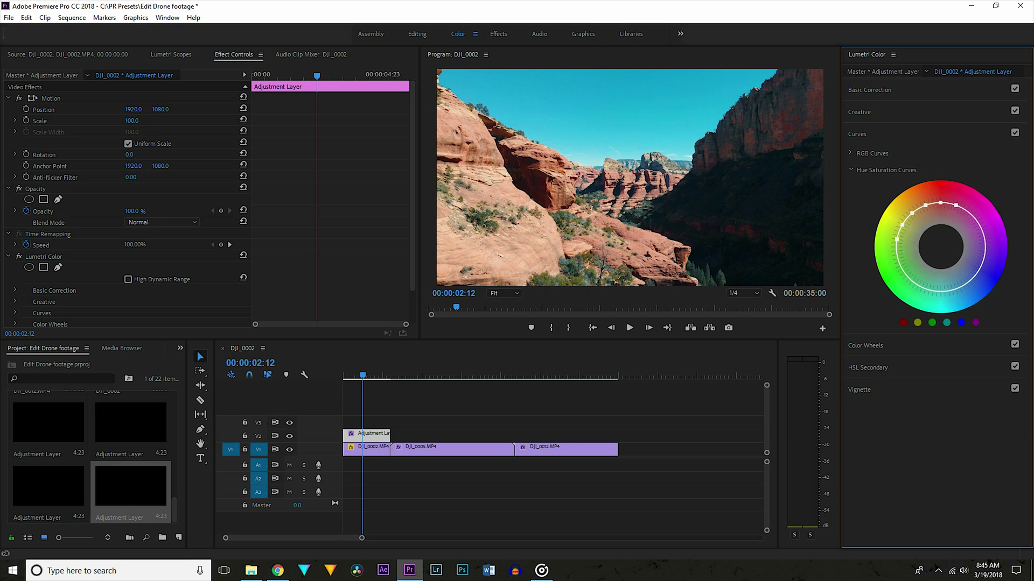
# Boost the orange tones slightly in the first adjustment layer's hue saturation curve and compare the footage with the V2 track hidden and shown
pyautogui.moveTo(924, 205); pyautogui.dragTo(919, 196)
pyautogui.moveTo(919, 197); pyautogui.dragTo(920, 201)
pyautogui.click(886, 169)
pyautogui.click(289, 436)
pyautogui.click(289, 436)
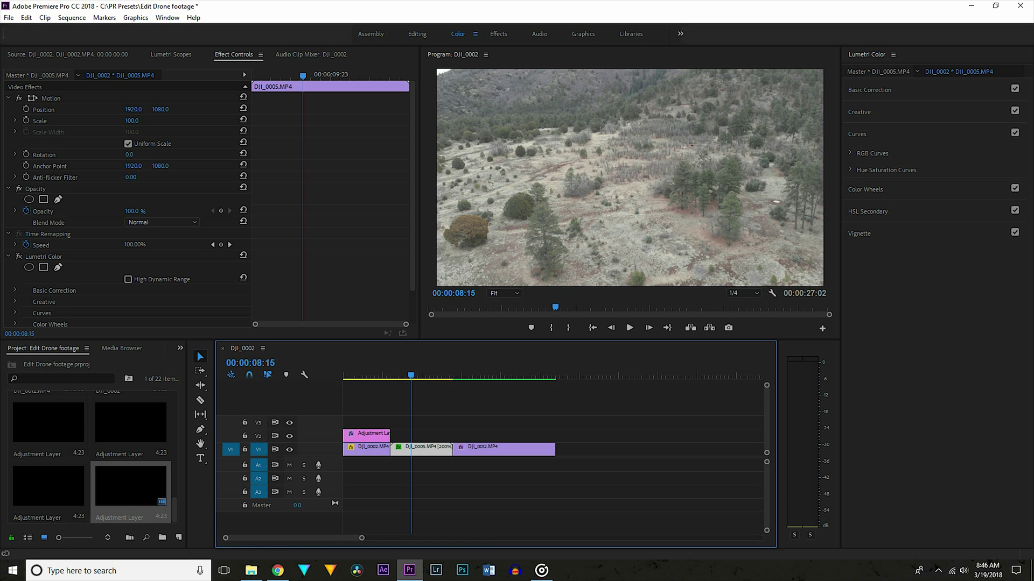
# Cover the DJI_0005.MP4 clip with an adjustment layer and grade it with temperature 9.2 and a gentle S-shaped RGB curve
pyautogui.moveTo(130, 485); pyautogui.dragTo(453, 436)
pyautogui.click(418, 436)
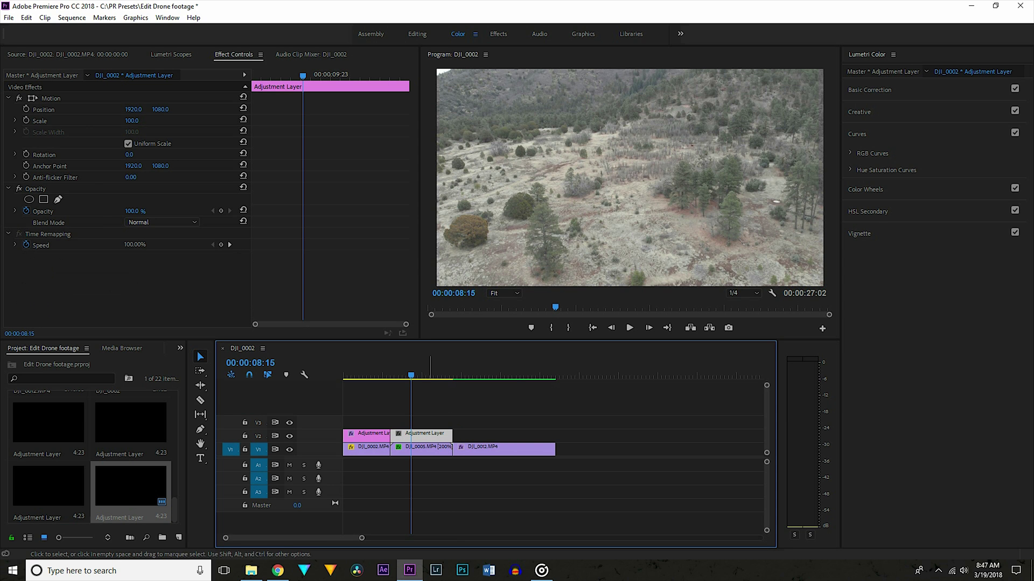
pyautogui.click(872, 154)
pyautogui.moveTo(960, 243); pyautogui.dragTo(960, 238)
pyautogui.moveTo(918, 283); pyautogui.dragTo(918, 292)
# Apply the look "subtle teal and oragne_1.GH011983" at intensity 40 with sharpen 15, vibrance 10 and saturation 115, and compare with V2 hidden
pyautogui.click(859, 112)
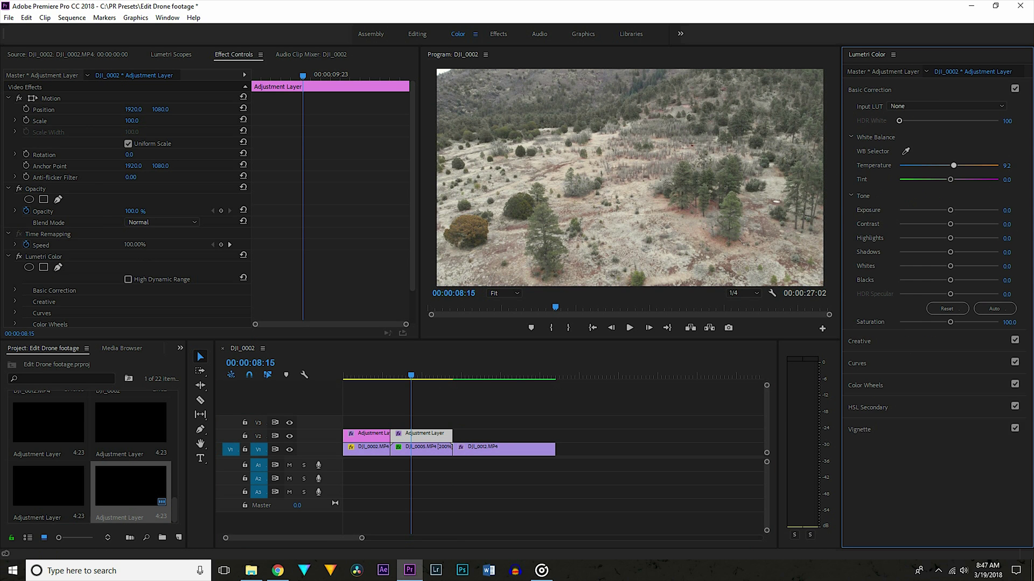
pyautogui.click(946, 128)
pyautogui.click(697, 40)
pyautogui.click(1008, 232)
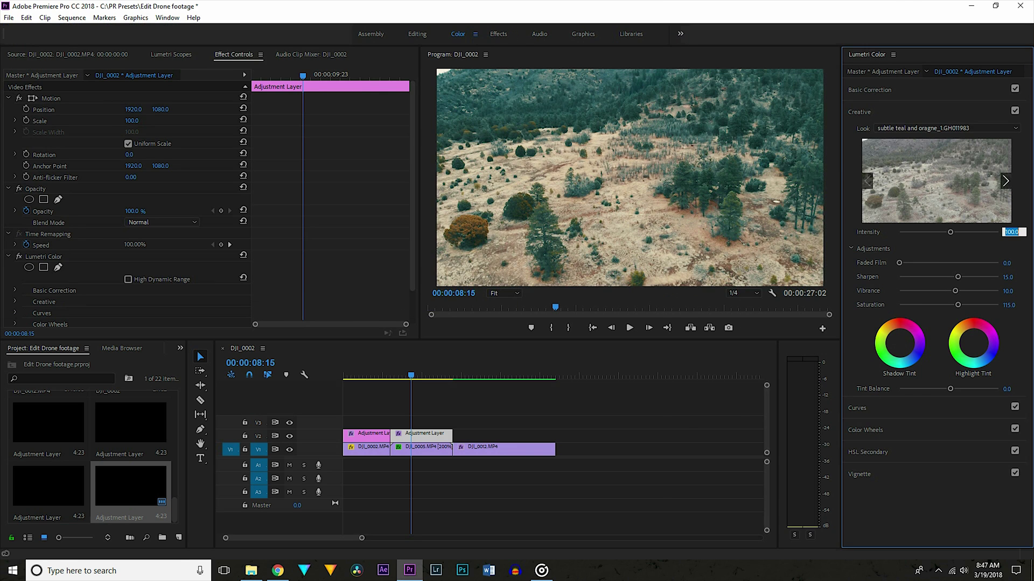
pyautogui.write('40')
pyautogui.press('Return')
pyautogui.click(289, 436)
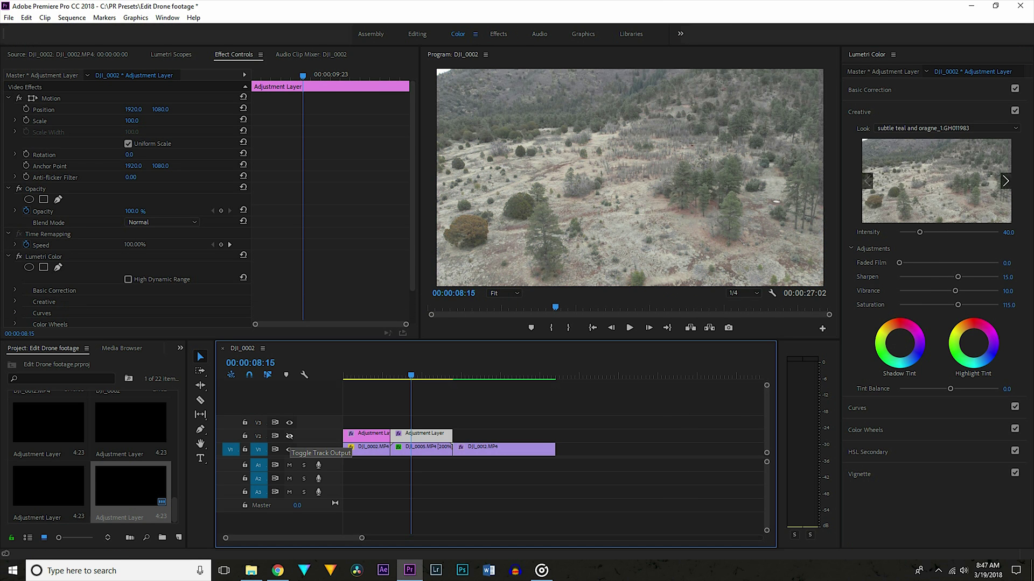
pyautogui.click(289, 436)
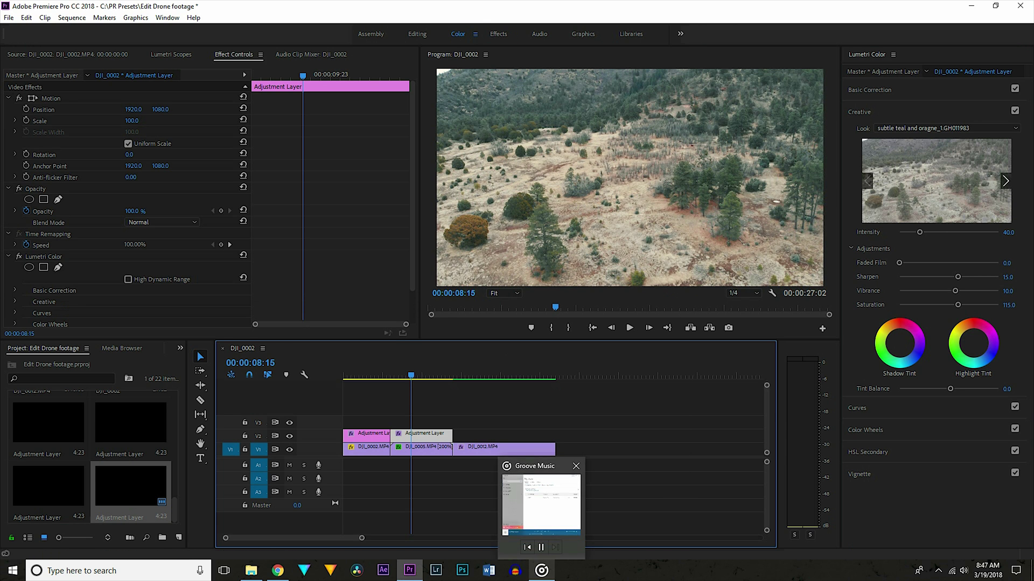
# Cover the DJI_0012.MP4 clip with an adjustment layer and correct it with exposure -0.1 and a slightly warmer white balance
pyautogui.moveTo(131, 485); pyautogui.dragTo(555, 435)
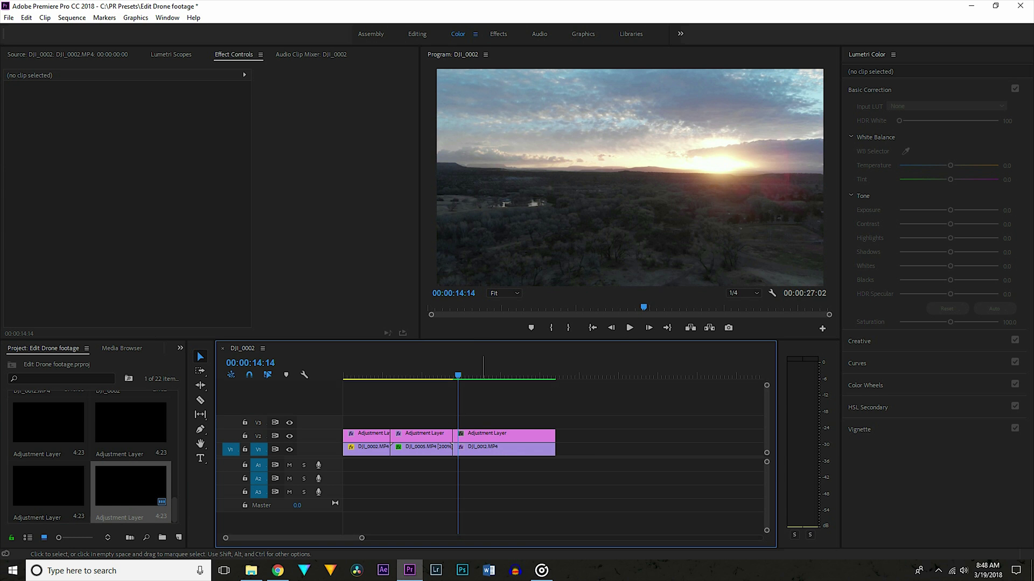
pyautogui.click(484, 435)
pyautogui.click(1007, 210)
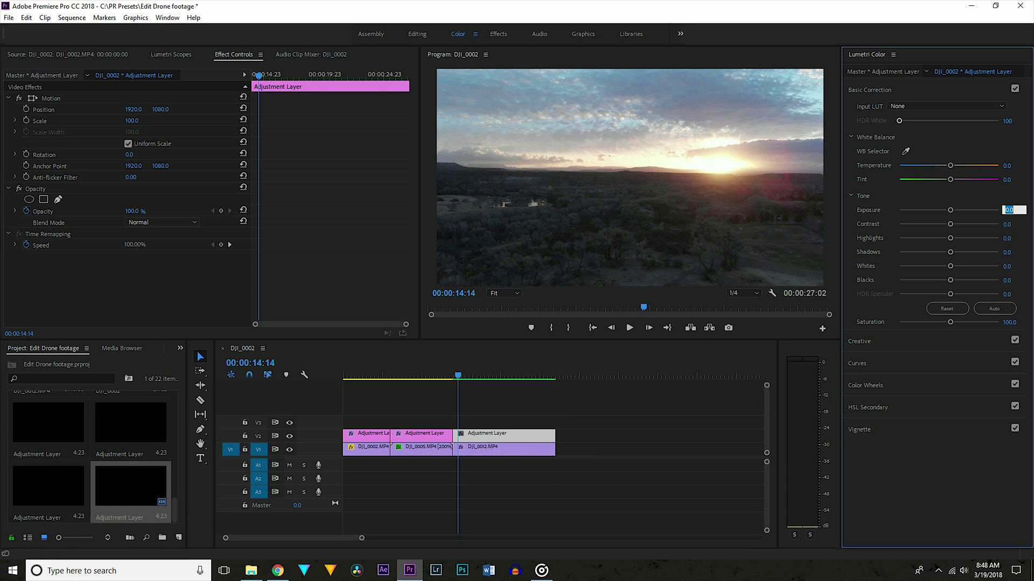
pyautogui.write('-0.1')
pyautogui.press('Return')
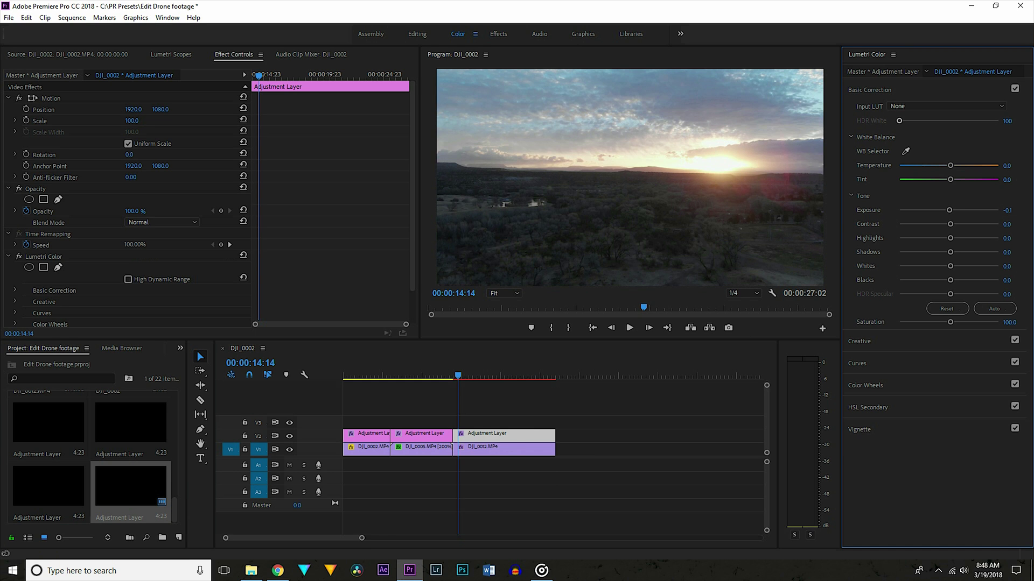
pyautogui.moveTo(950, 179); pyautogui.dragTo(954, 166)
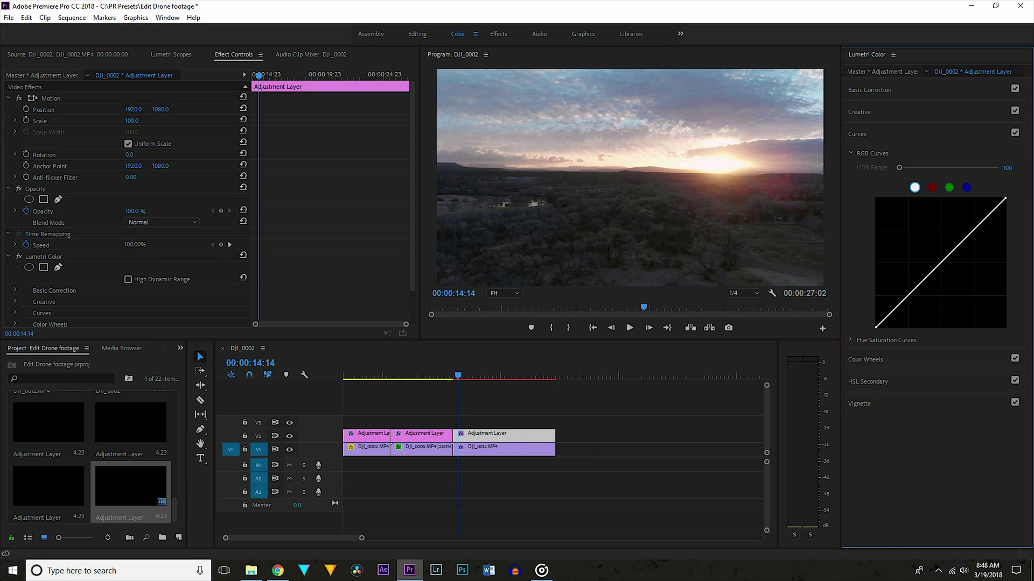
# Shape the third adjustment layer's RGB curve into a gentle S by darkening the shadows and lifting the highlights
pyautogui.moveTo(905, 299); pyautogui.dragTo(911, 301)
pyautogui.moveTo(967, 244); pyautogui.dragTo(963, 241)
pyautogui.moveTo(911, 302); pyautogui.dragTo(910, 298)
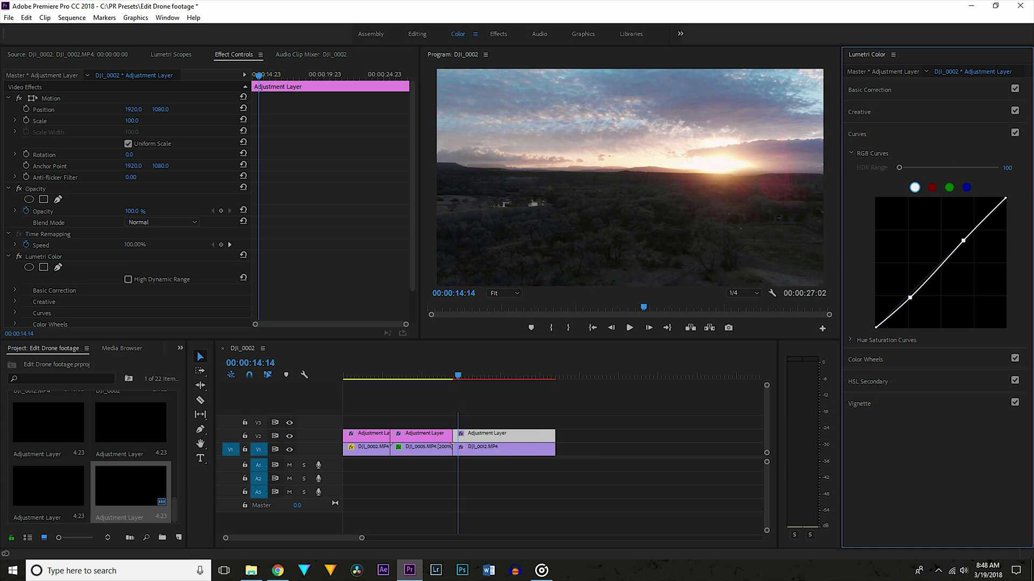
pyautogui.click(857, 133)
# Set the third adjustment layer's creative vibrance to 18 and saturation to 107
pyautogui.click(859, 112)
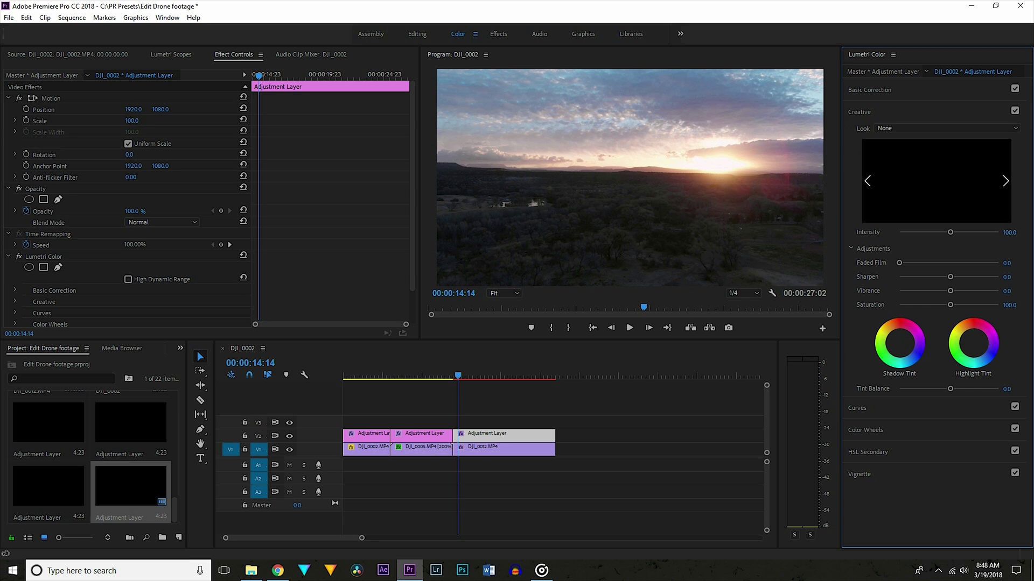
pyautogui.moveTo(954, 291); pyautogui.dragTo(954, 305)
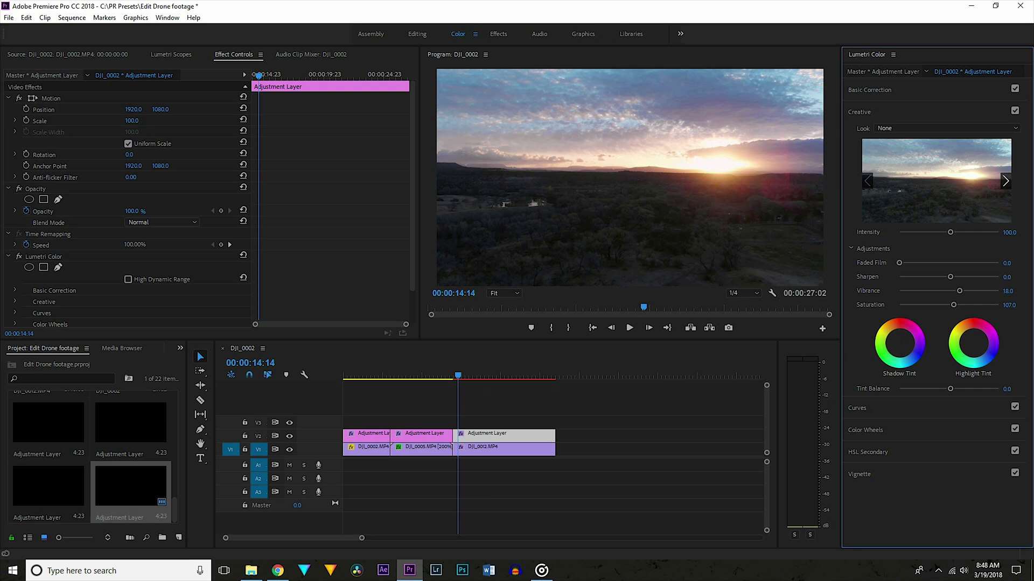
pyautogui.click(859, 474)
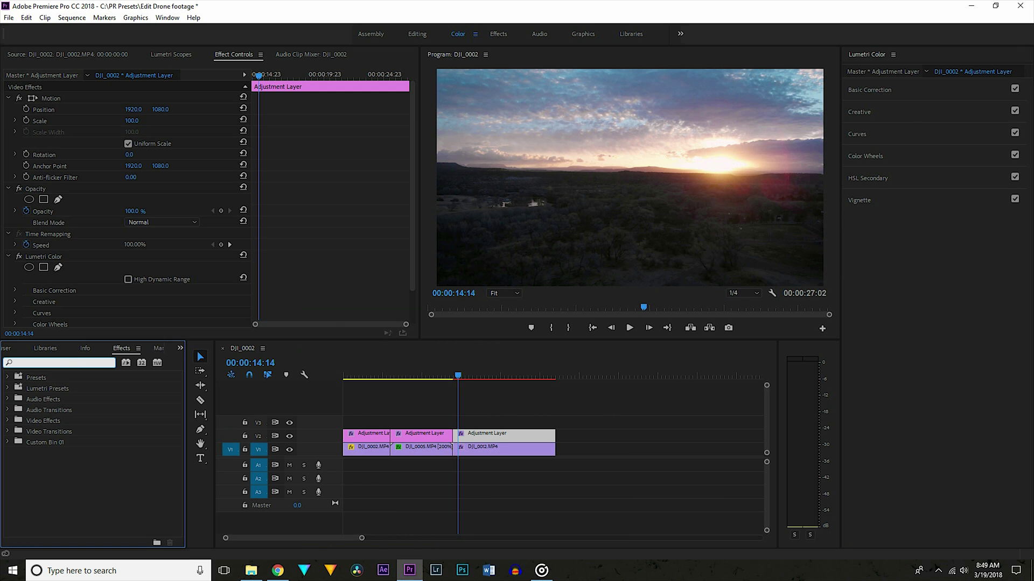
# Find the Transform effect and apply it to the DJI_0012, DJI_0005 and DJI_0002 clips
pyautogui.write('transf')
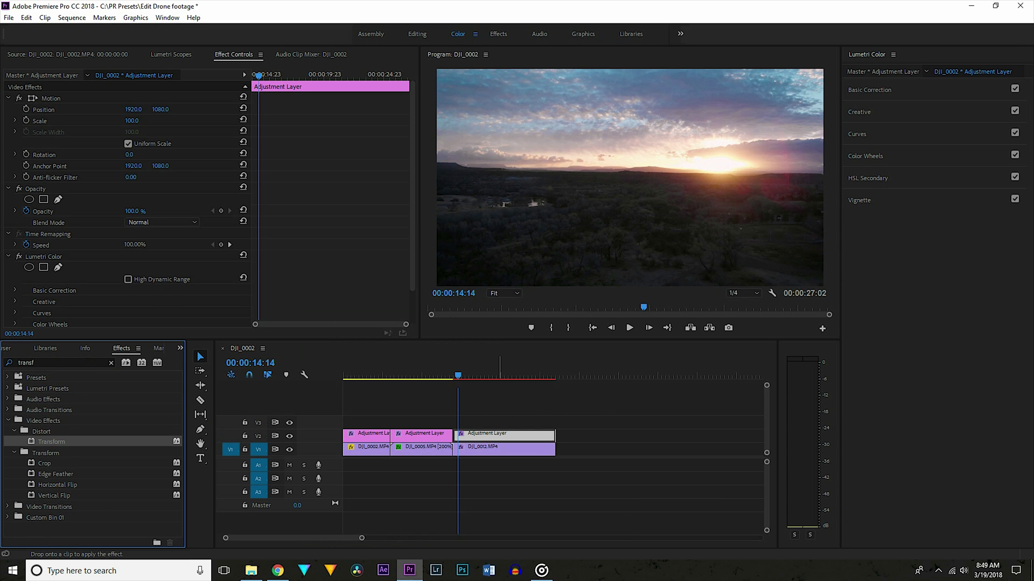
pyautogui.moveTo(500, 436); pyautogui.dragTo(505, 449)
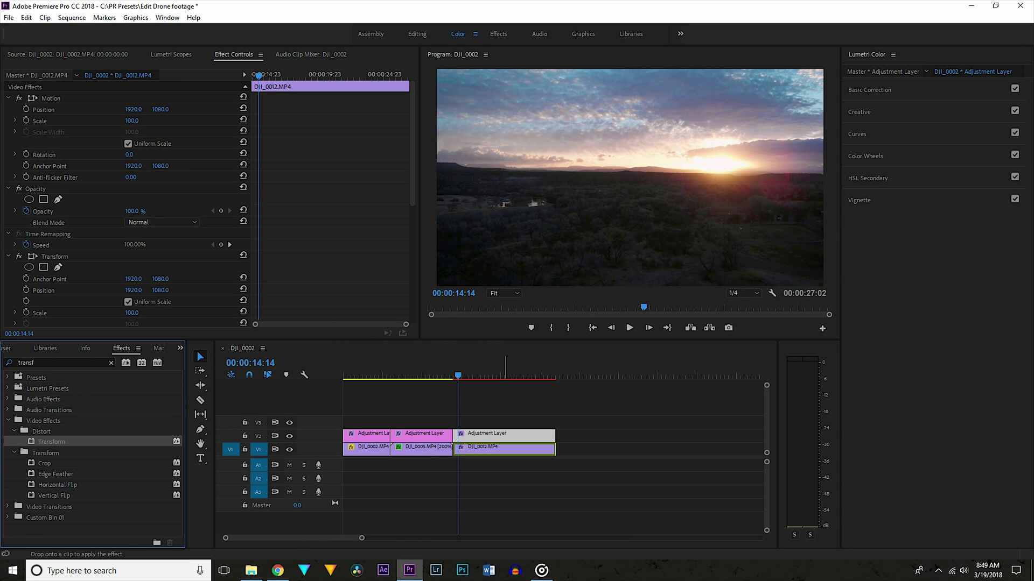
pyautogui.moveTo(51, 442); pyautogui.dragTo(407, 449)
pyautogui.moveTo(51, 442); pyautogui.dragTo(362, 449)
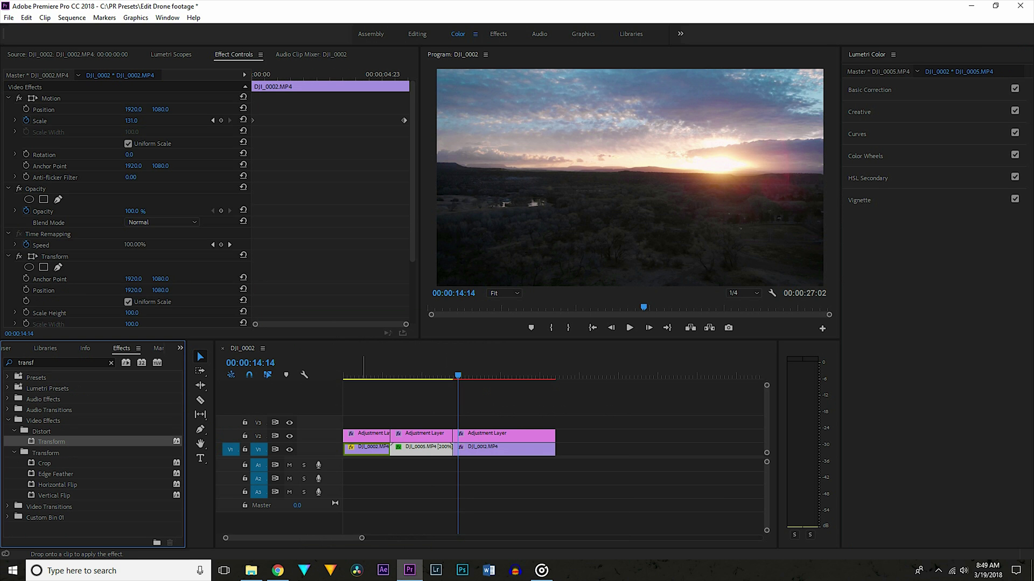
# In the DJI_0002.MP4 clip's Transform effect, disable the composition's shutter angle and set the shutter angle to 180
pyautogui.scroll(-2, 207, 205)
pyautogui.scroll(-3, 210, 205)
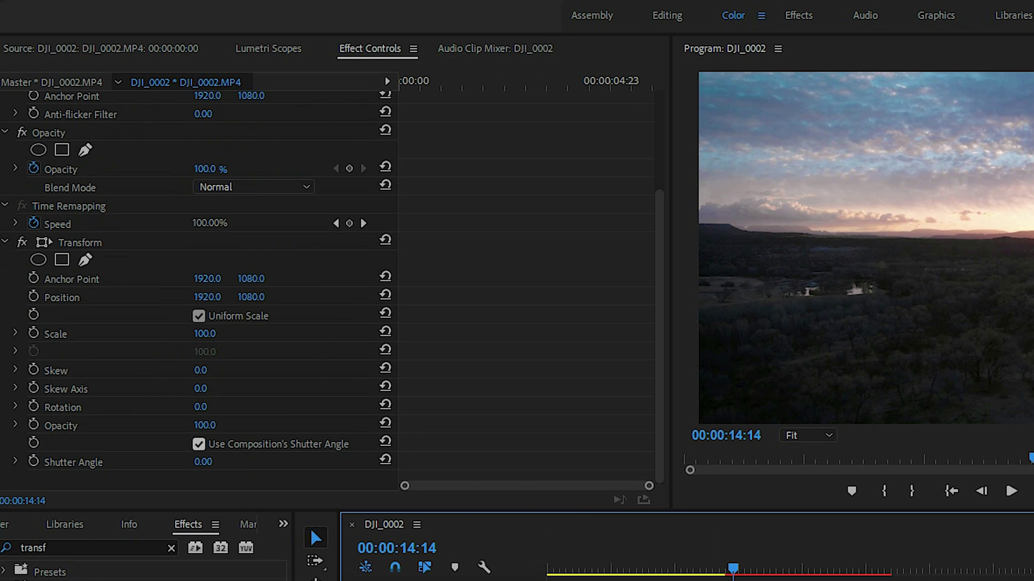
pyautogui.click(128, 299)
pyautogui.click(130, 310)
pyautogui.write('180')
pyautogui.press('Return')
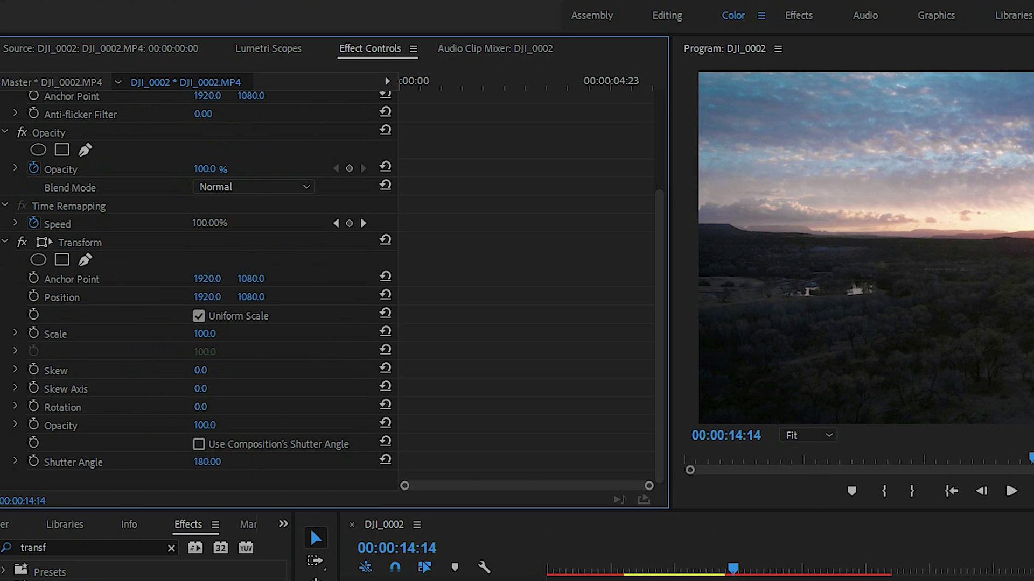
# Give the DJI_0005.MP4 clip's Transform effect its own shutter angle of 180 instead of the composition's
pyautogui.click(422, 447)
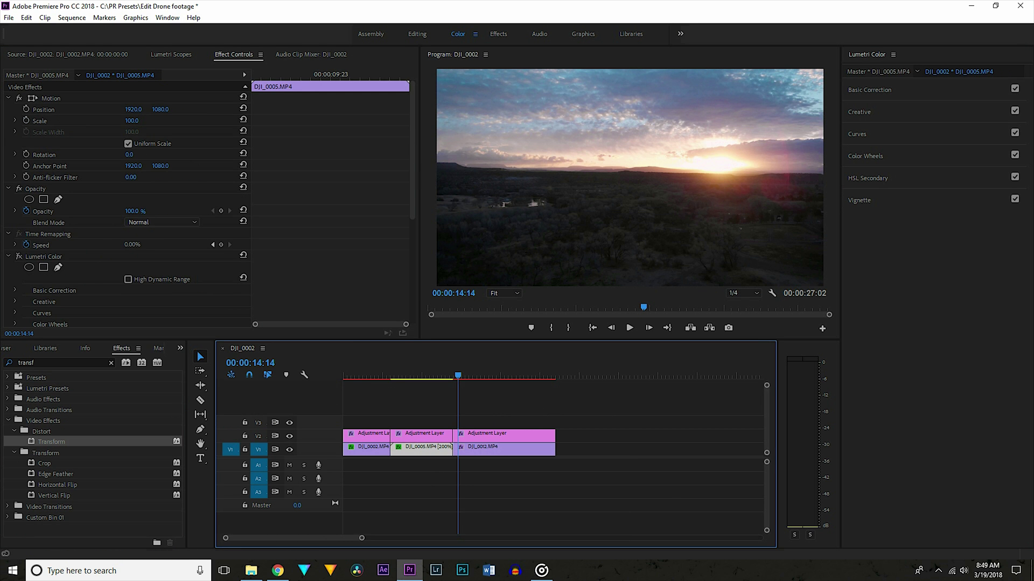
pyautogui.scroll(-5, 129, 202)
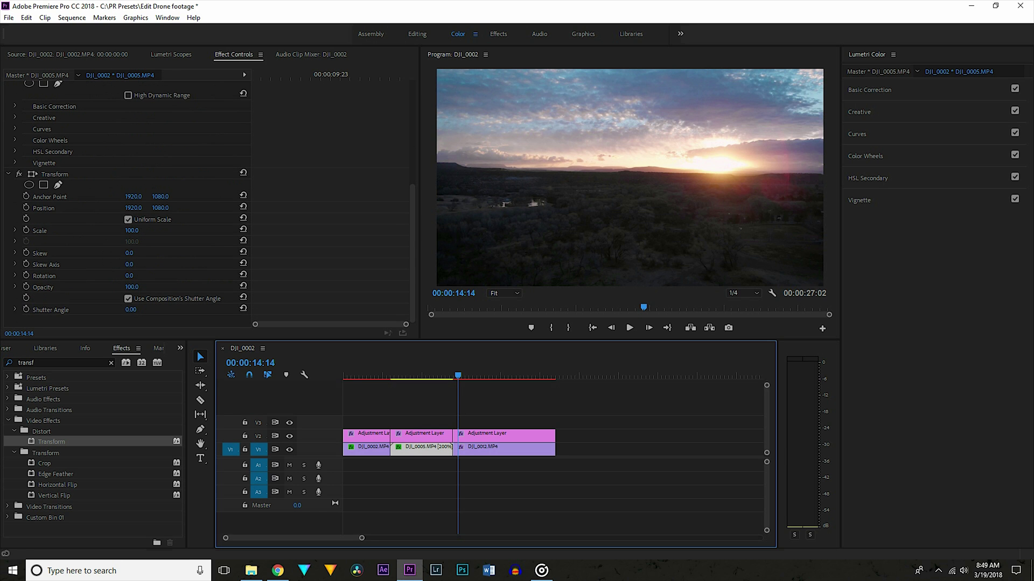
pyautogui.click(128, 299)
pyautogui.click(132, 310)
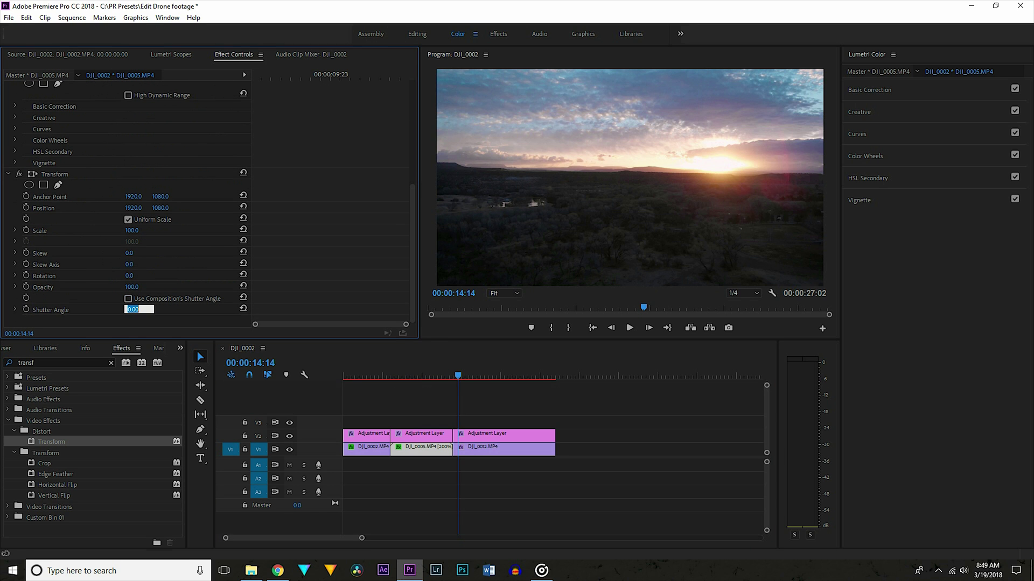
pyautogui.write('180')
pyautogui.press('Return')
# Mark the whole sequence with an in point at 00:00:00:00 and an out point at 00:00:27:00
pyautogui.click(343, 375)
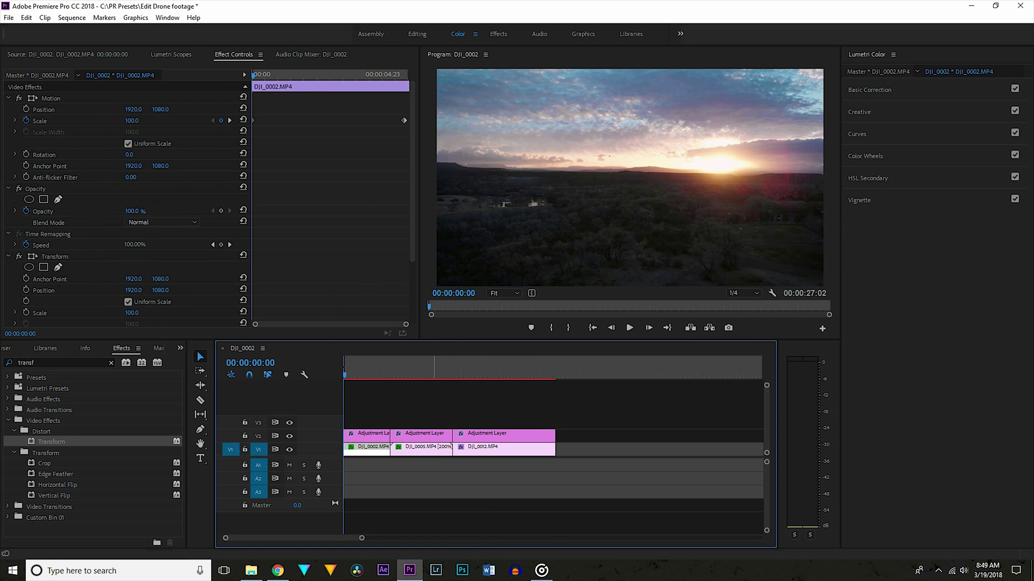
pyautogui.click(488, 375)
pyautogui.press('End')
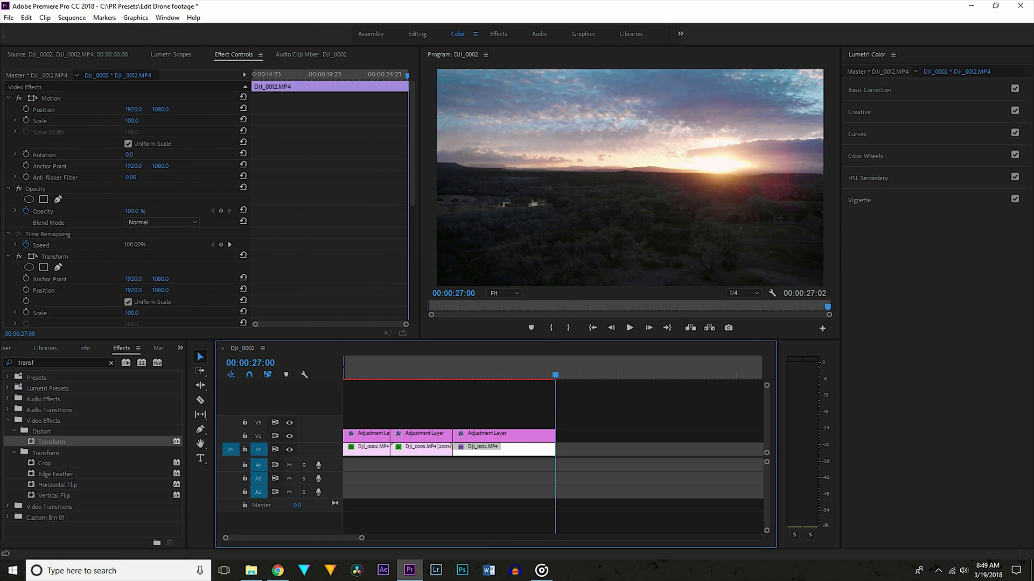
pyautogui.press('o')
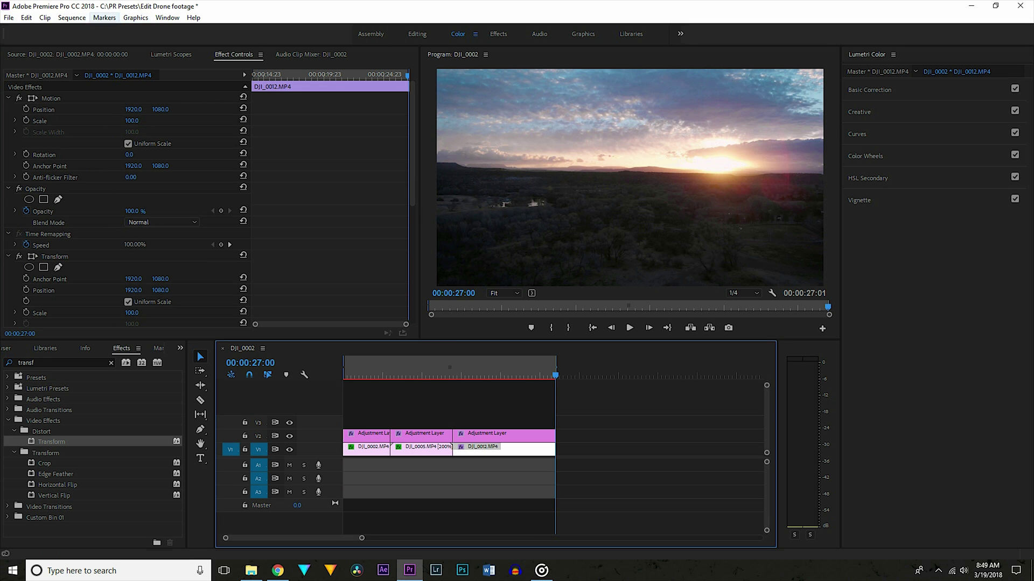
# Render the sequence between its in and out points
pyautogui.press('Down')
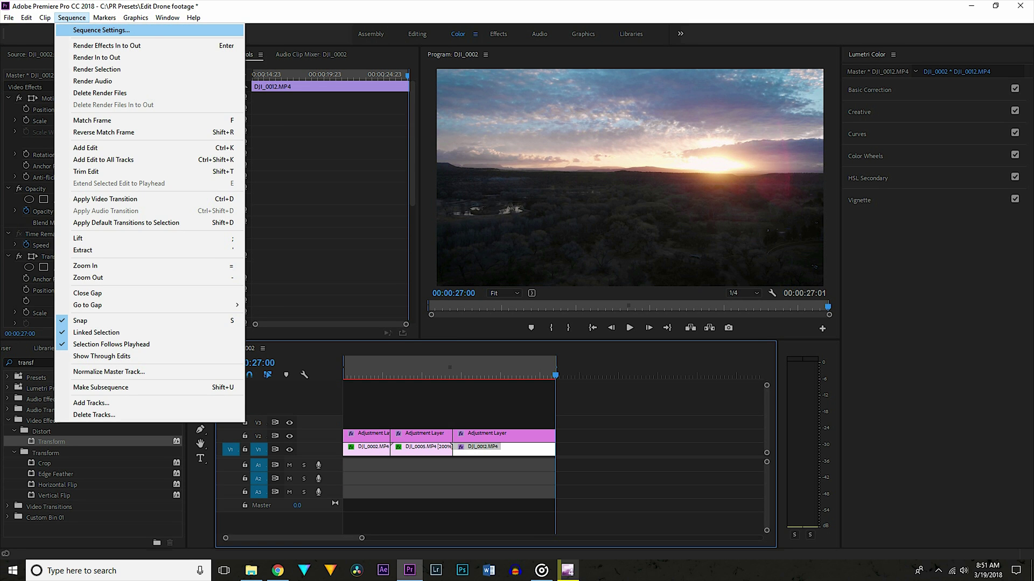
pyautogui.press('Down')
pyautogui.press('Down')
pyautogui.press('Return')
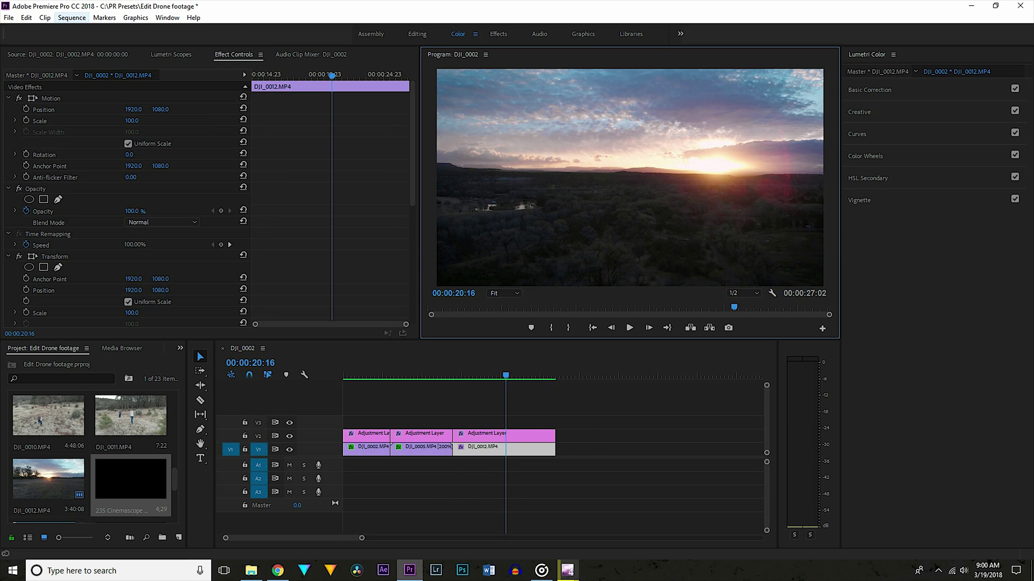
# Try a vertical frame size of 1632 in the sequence settings and undo the change
pyautogui.click(71, 17)
pyautogui.click(72, 18)
pyautogui.click(71, 17)
pyautogui.click(101, 30)
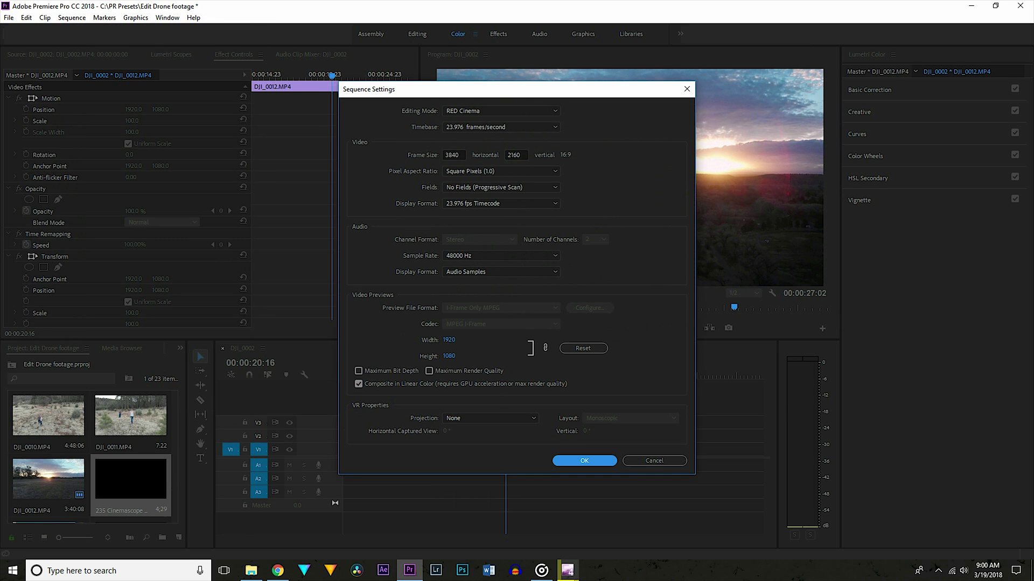
pyautogui.click(516, 154)
pyautogui.doubleClick(514, 154)
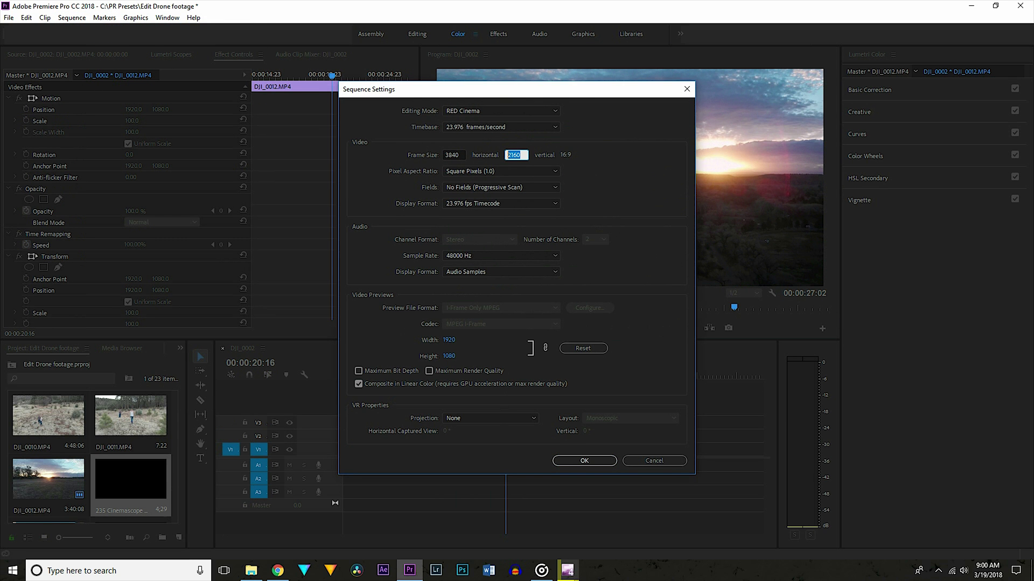
pyautogui.write('1632')
pyautogui.press('Return')
pyautogui.press('Return')
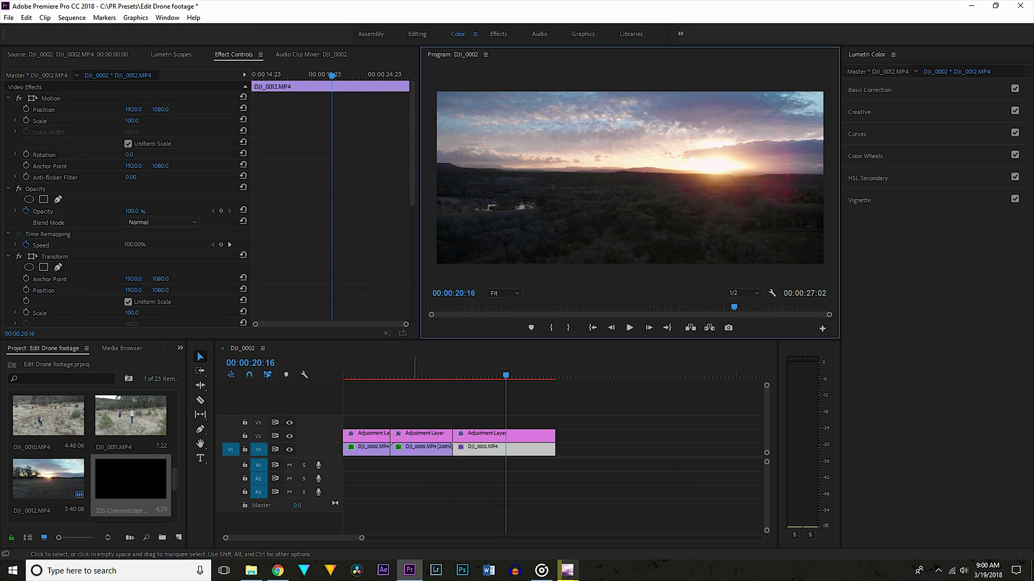
pyautogui.hotkey('ctrl', 'z')
# Overlay the 235 Cinemascope 4K UHD.png letterbox on track V3 across the entire sequence and toggle that track's output off
pyautogui.moveTo(130, 479); pyautogui.dragTo(555, 422)
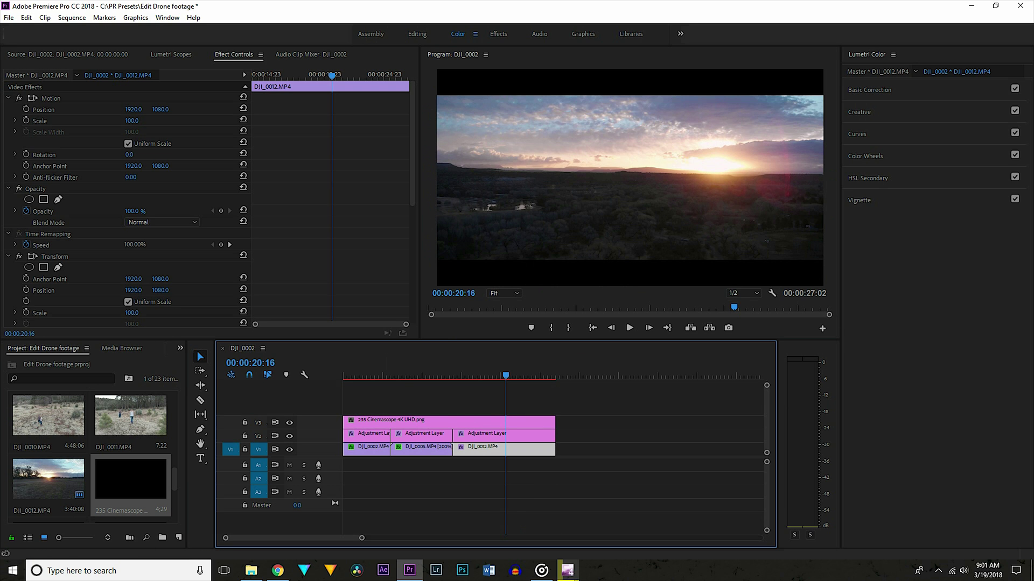
pyautogui.click(289, 422)
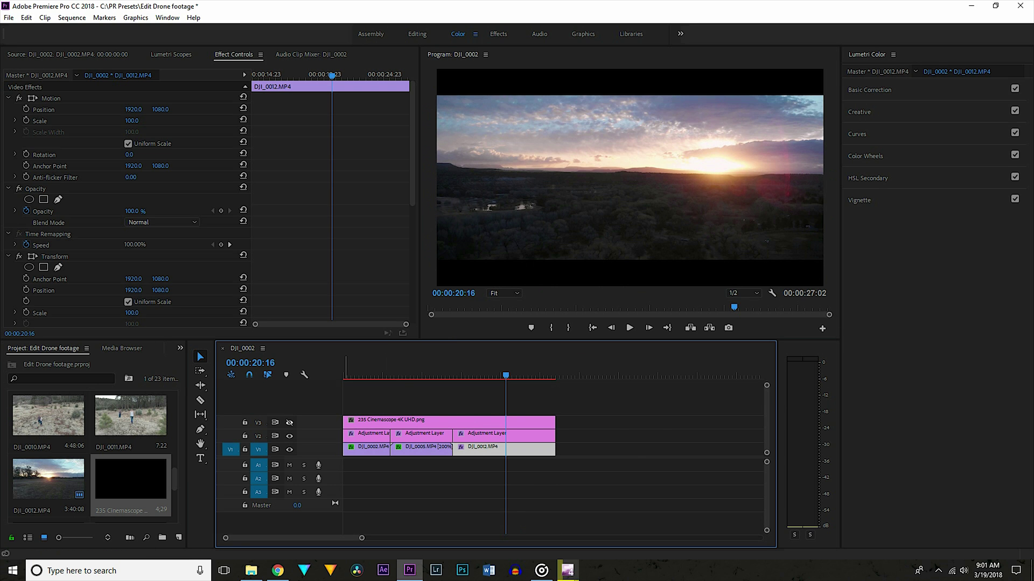